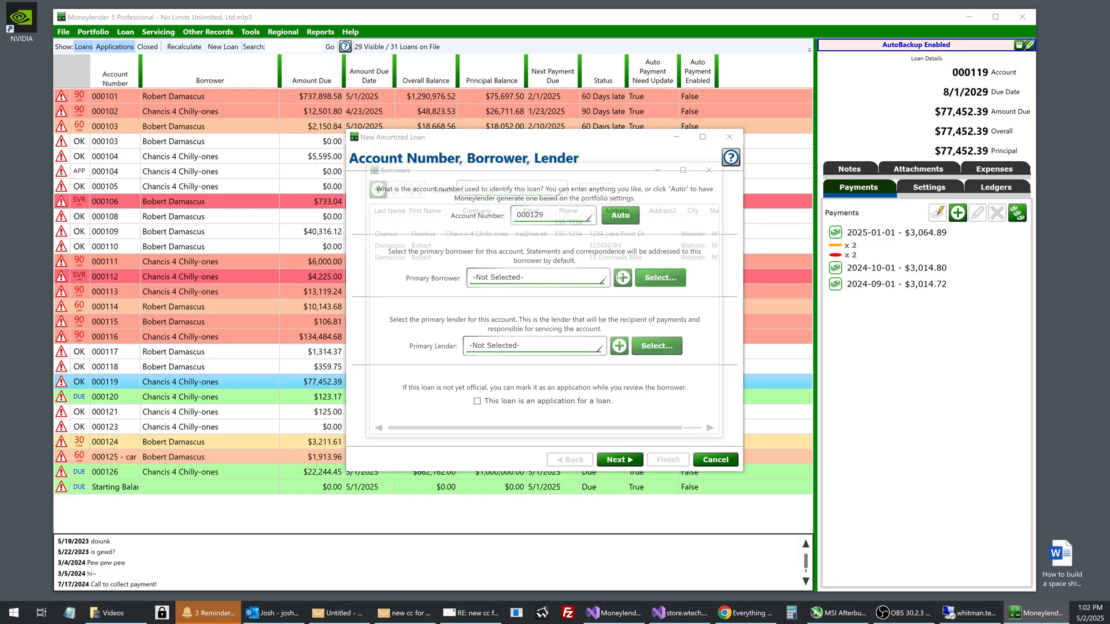
Assign the first listed borrower as primary borrower and Underground Investments as primary lender, and continue to the principal and interest settings
{"action": "double_click", "coordinate": [403, 234]}
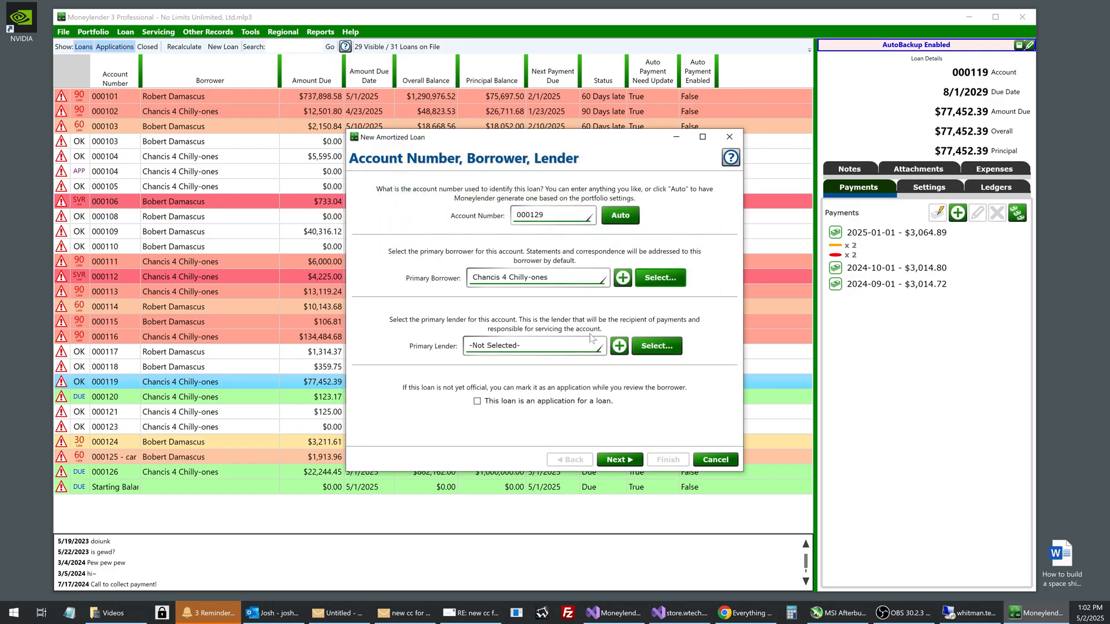
{"action": "left_click", "coordinate": [662, 352]}
{"action": "double_click", "coordinate": [450, 219]}
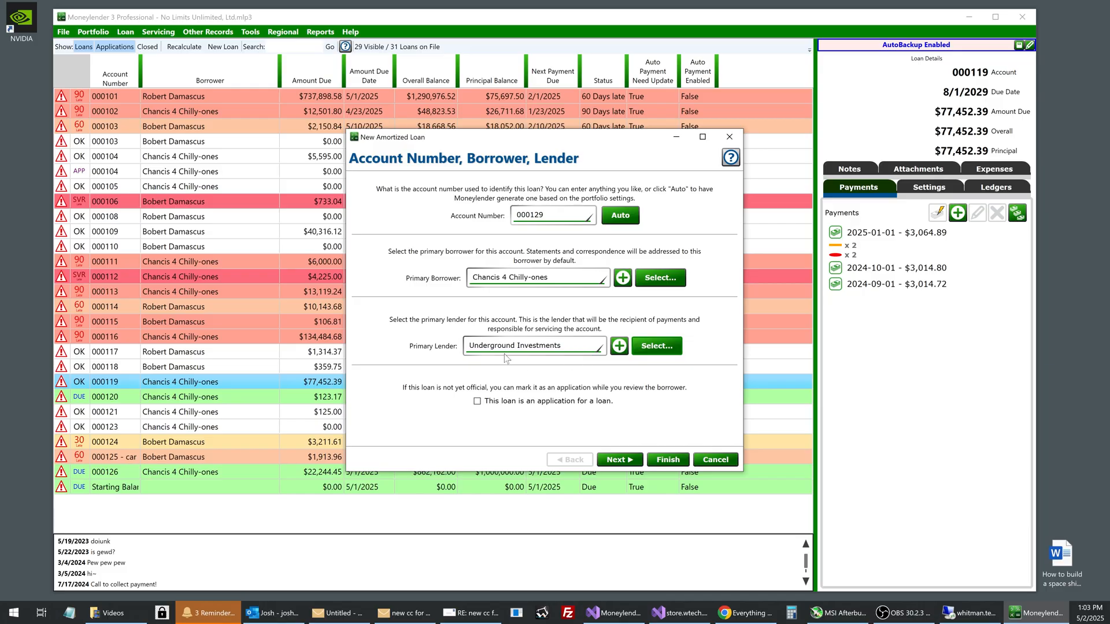
{"action": "left_click", "coordinate": [611, 454]}
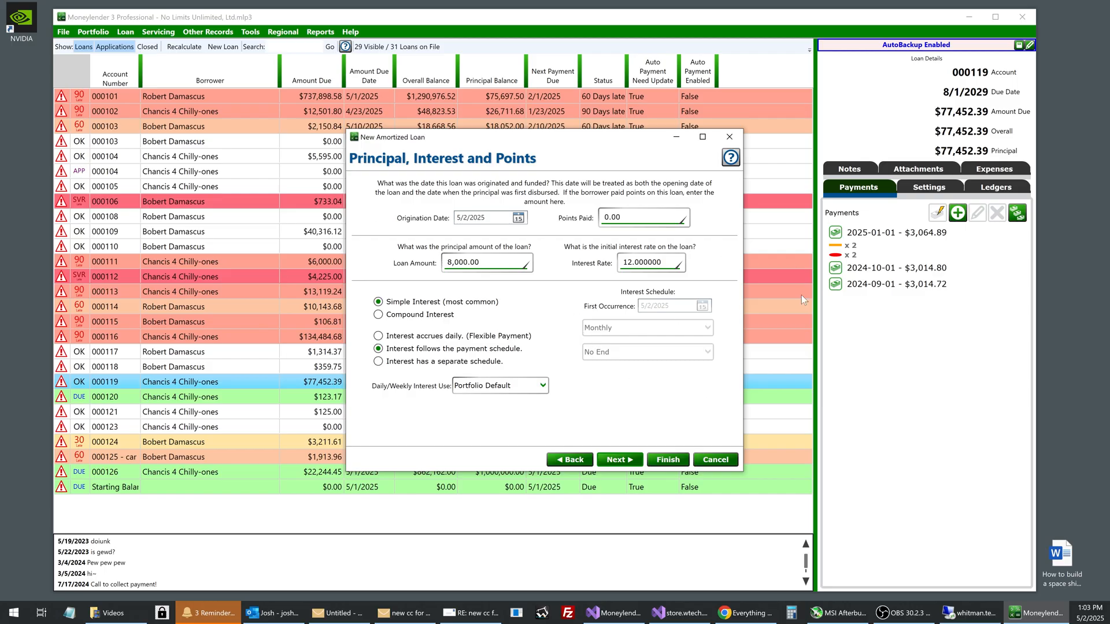
Set the loan amount to 12,000.00 and the initial interest rate to 0
{"action": "left_click", "coordinate": [525, 260]}
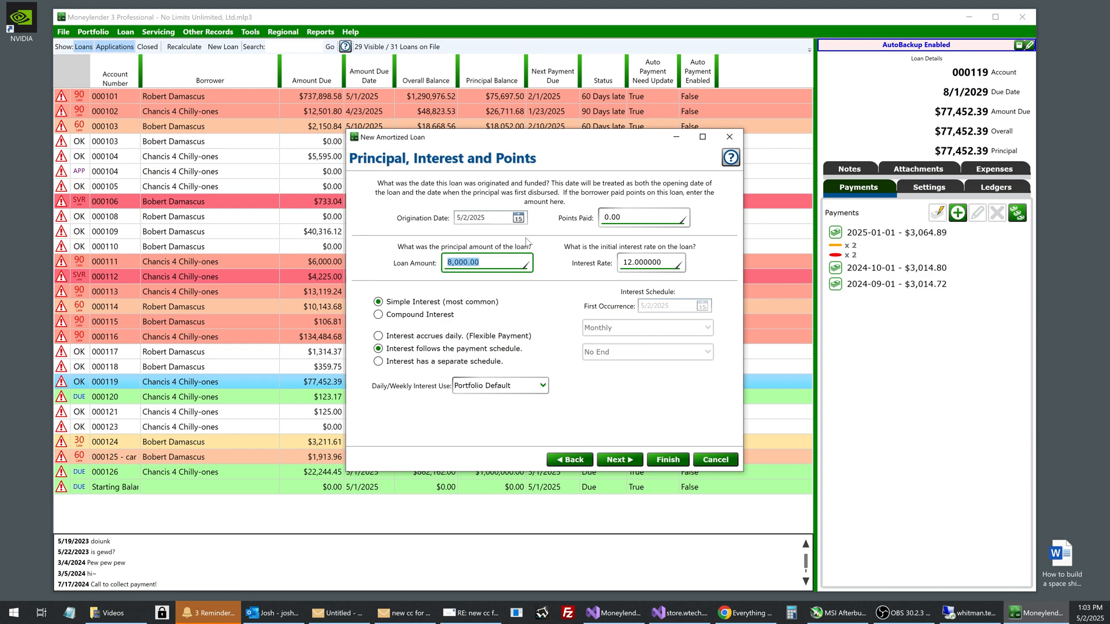
{"action": "type", "text": "12,0"}
{"action": "type", "text": "000"}
{"action": "key", "text": "Tab"}
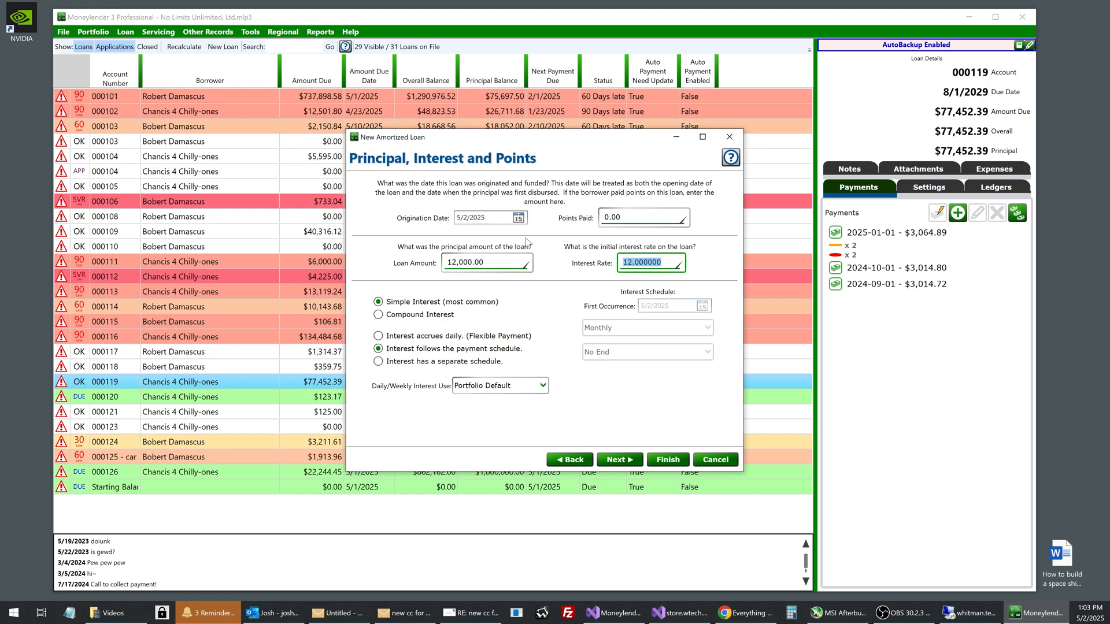
{"action": "type", "text": "0"}
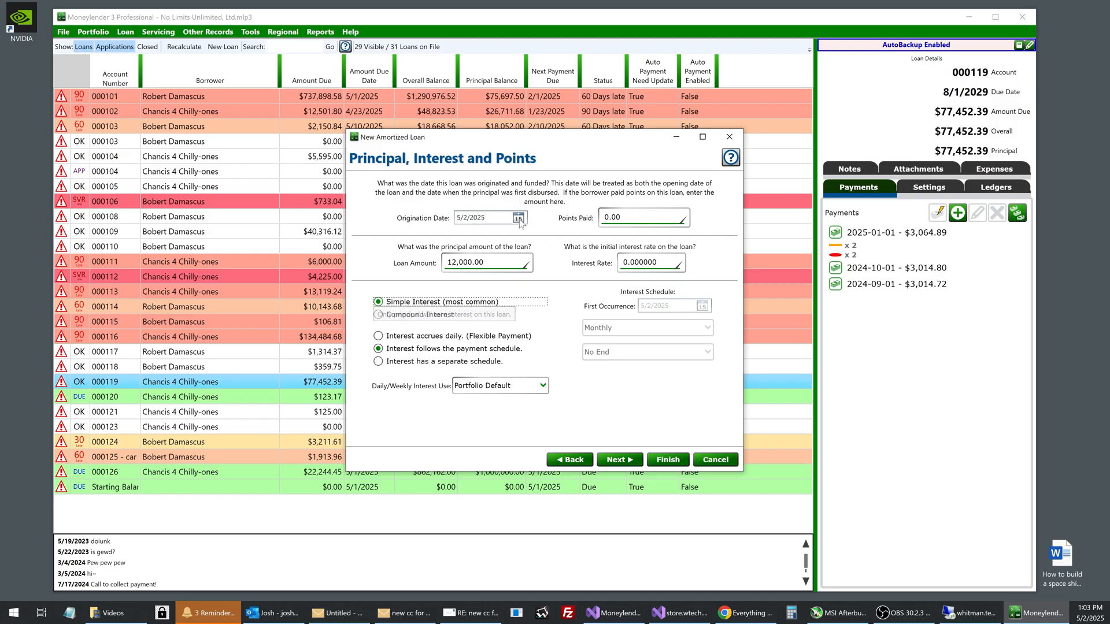
Set the loan's origination date to 1/1/2025 and continue to the payment schedule
{"action": "left_click", "coordinate": [518, 217]}
{"action": "left_click", "coordinate": [490, 215]}
{"action": "type", "text": "1"}
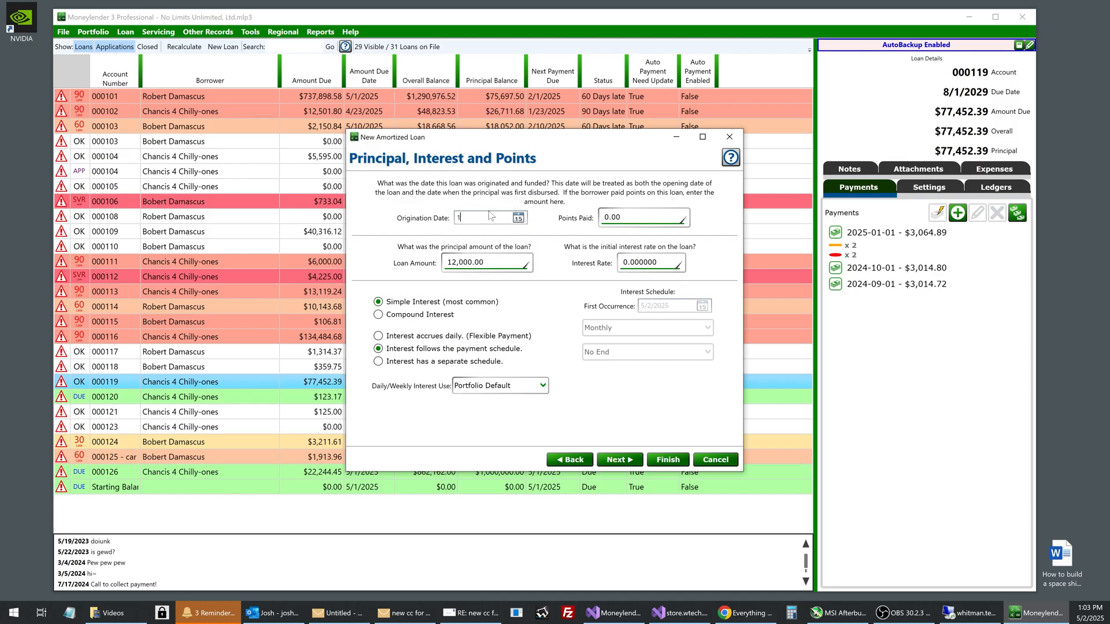
{"action": "key", "text": "Tab"}
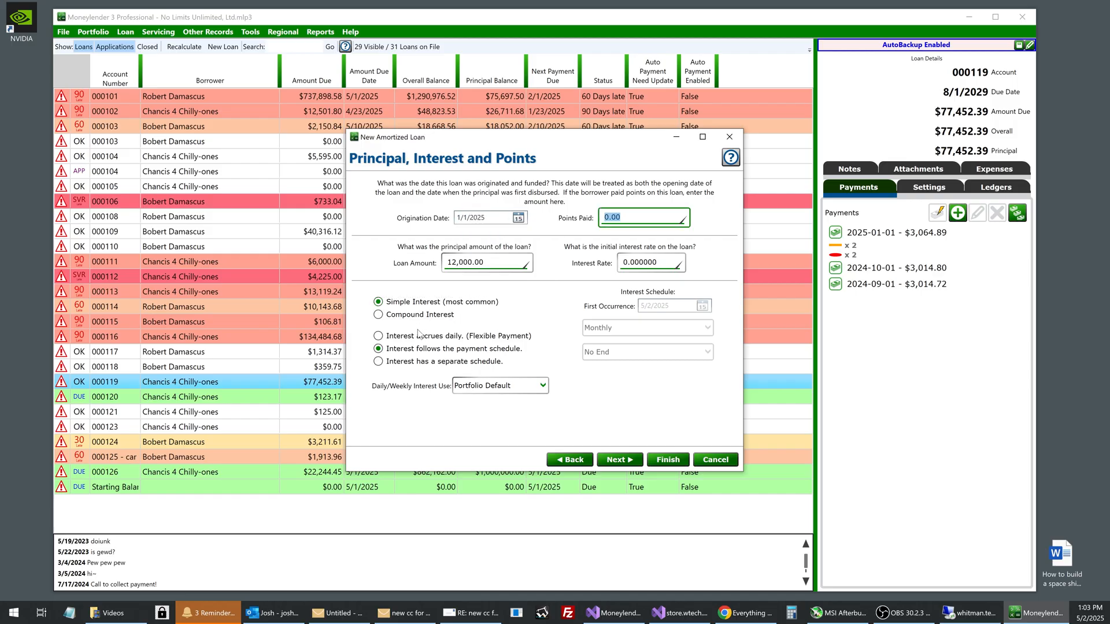
{"action": "left_click", "coordinate": [623, 466]}
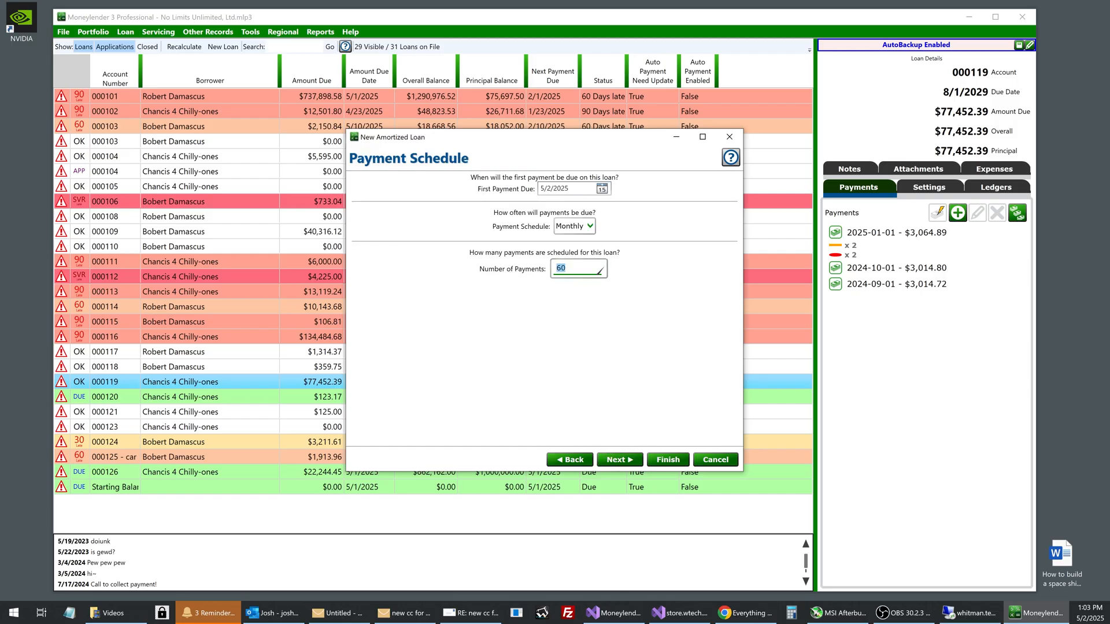
Schedule 12 monthly payments at the amortized amount of $1,000.00, with the first payment due 2/1/2025
{"action": "key", "text": "shift+Tab"}
{"action": "key", "text": "shift+Tab"}
{"action": "type", "text": "2"}
{"action": "key", "text": "Tab"}
{"action": "left_click", "coordinate": [618, 459]}
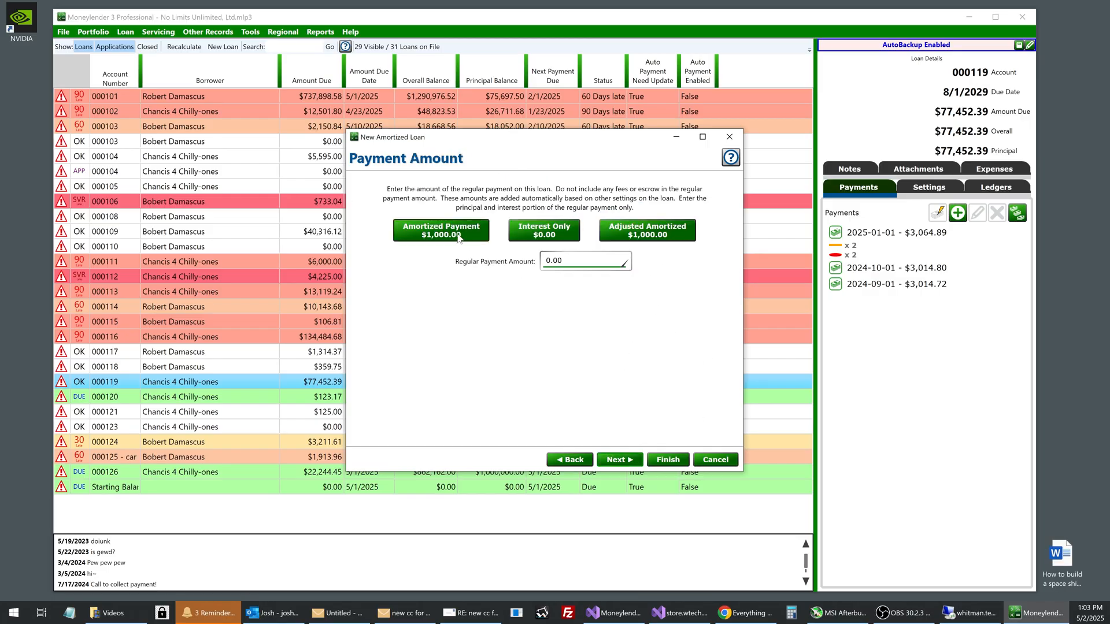
{"action": "left_click", "coordinate": [616, 459]}
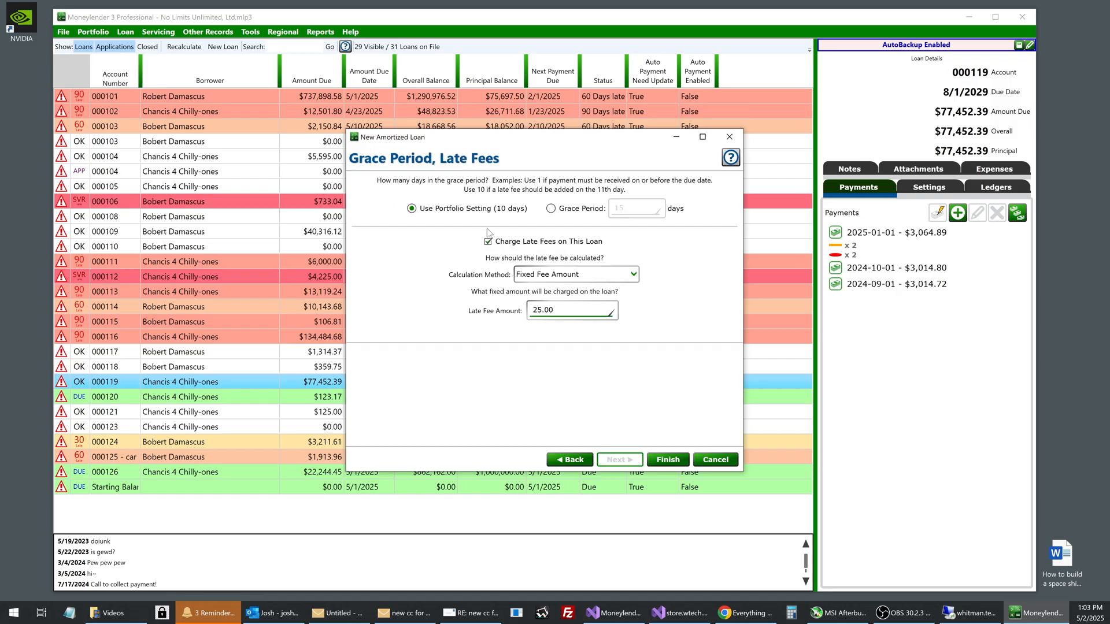
Give the loan its own grace period of 5 days and finish creating it
{"action": "left_click", "coordinate": [565, 210]}
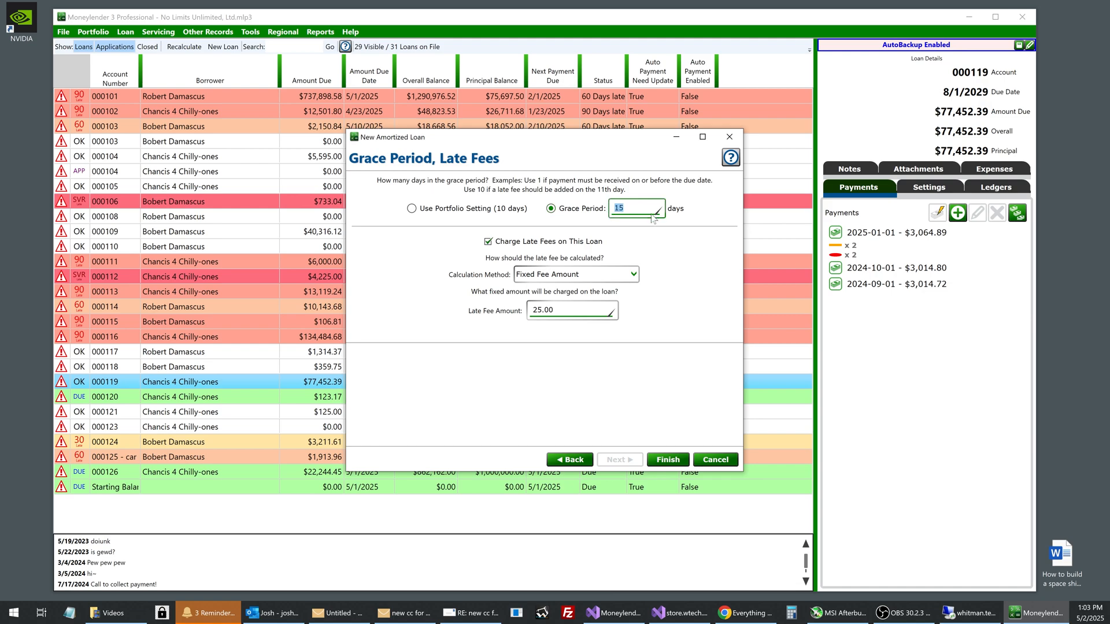
{"action": "type", "text": "5"}
{"action": "key", "text": "Tab"}
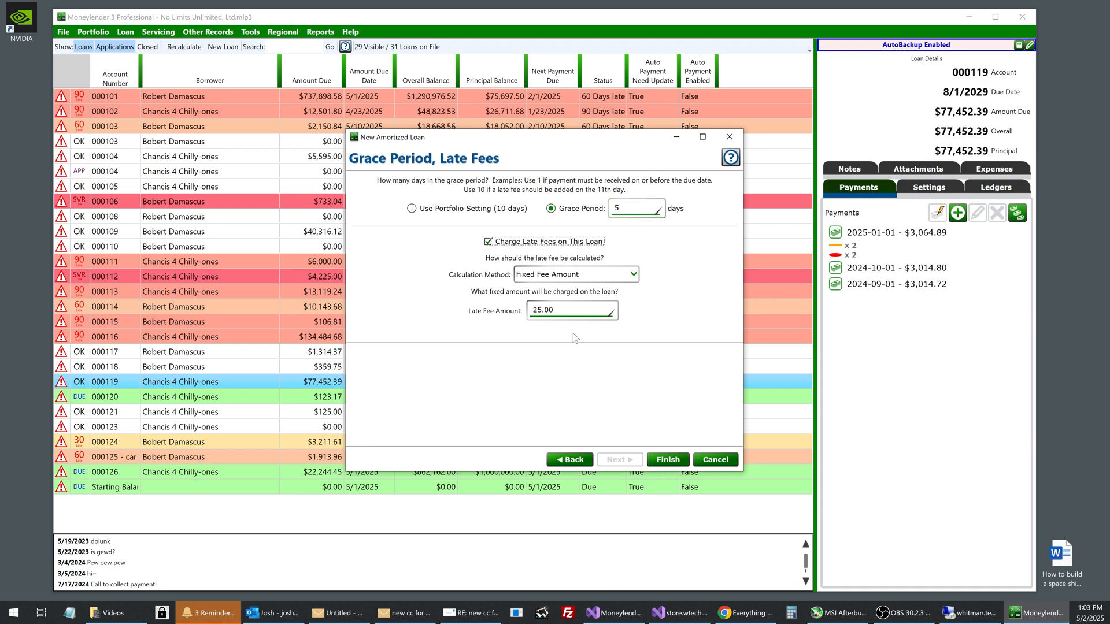
{"action": "left_click", "coordinate": [686, 457]}
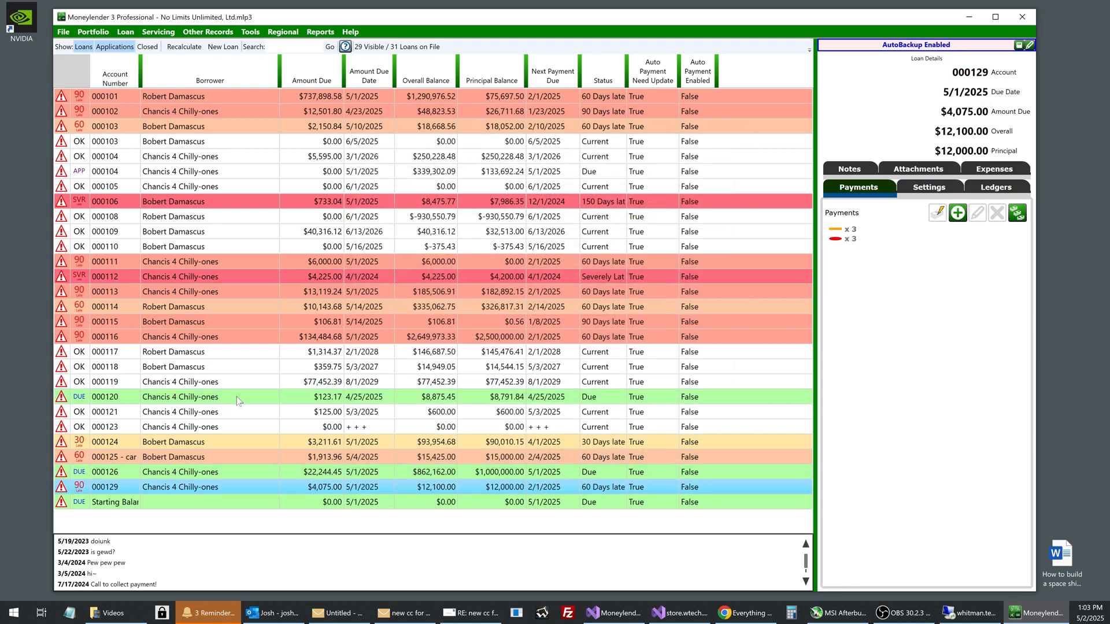
Delete the 0.000000% interest rate entry dated 2025-01-01 from the new loan's settings
{"action": "left_click", "coordinate": [937, 189]}
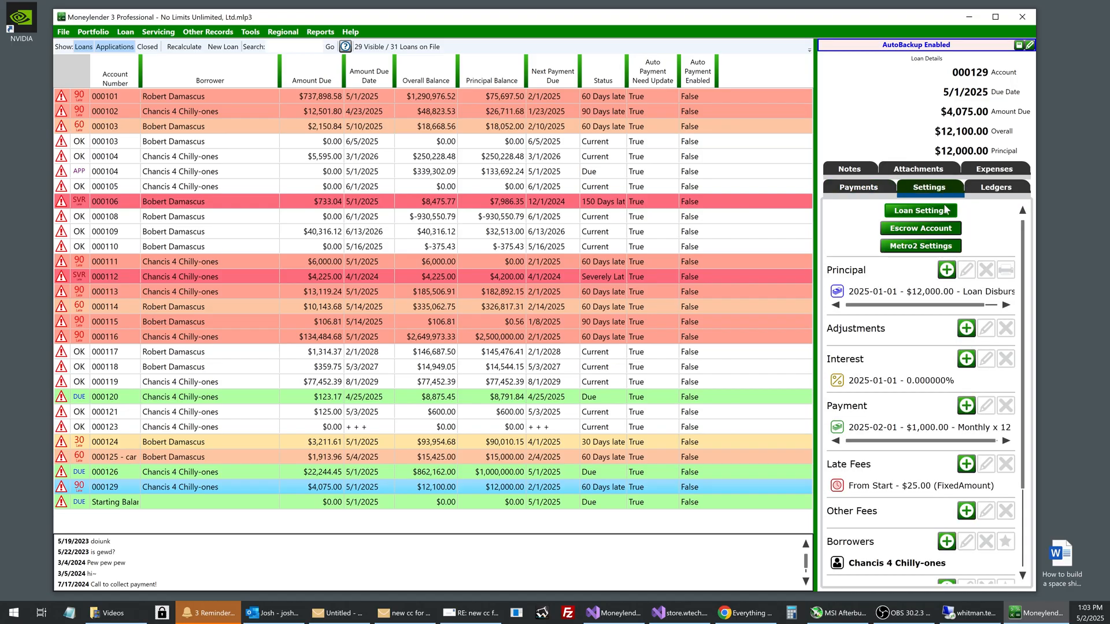
{"action": "left_click", "coordinate": [873, 191]}
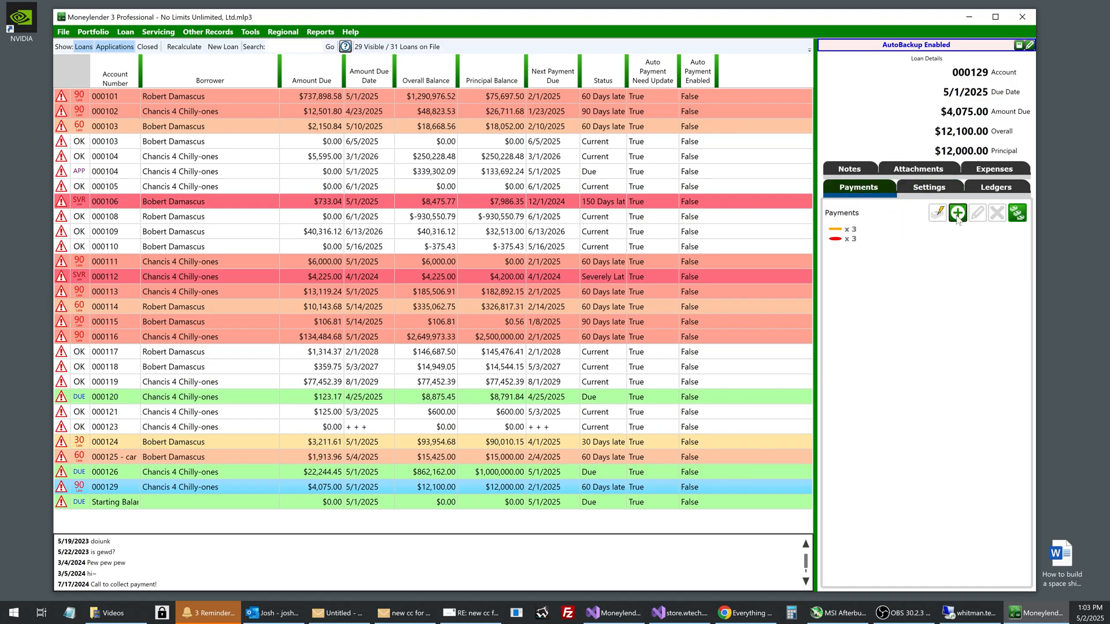
{"action": "left_click", "coordinate": [928, 187]}
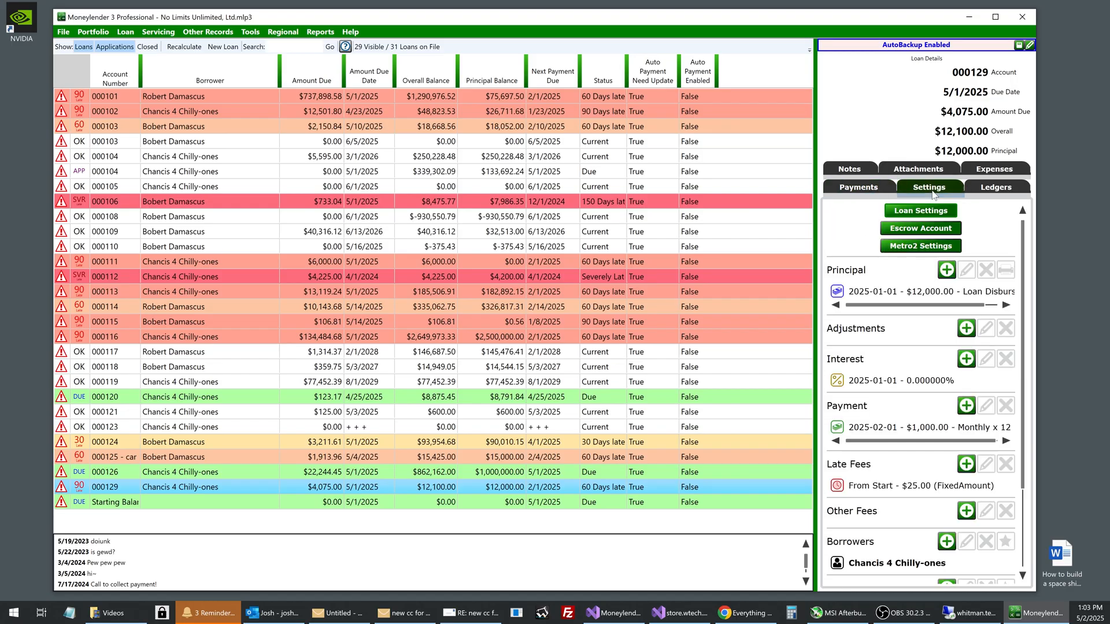
{"action": "left_click", "coordinate": [925, 381]}
{"action": "left_click", "coordinate": [1006, 359]}
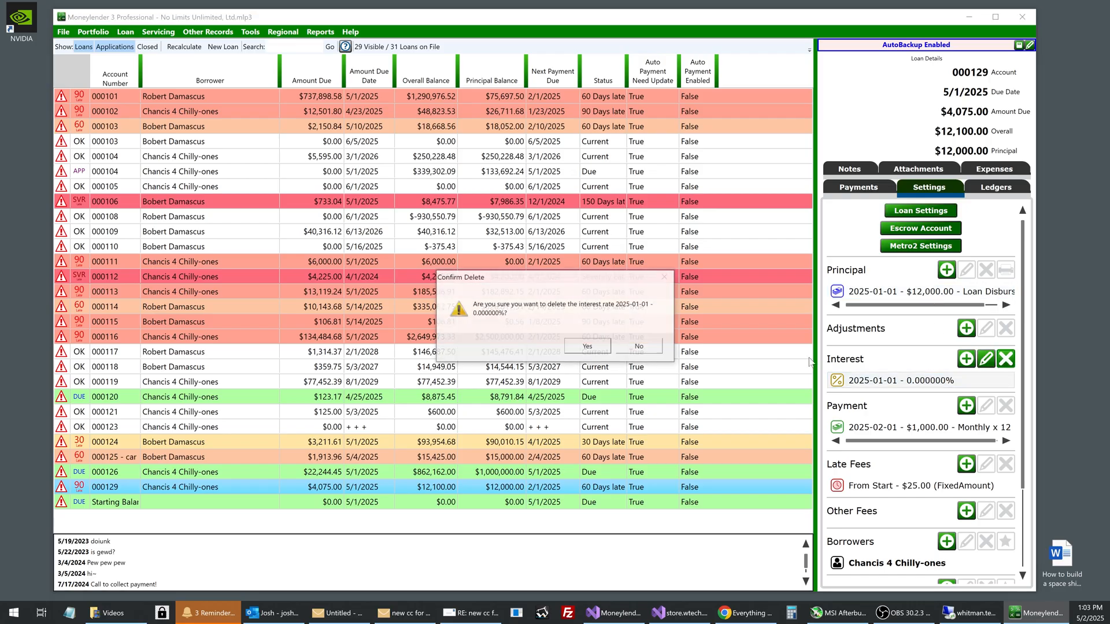
{"action": "left_click", "coordinate": [584, 347]}
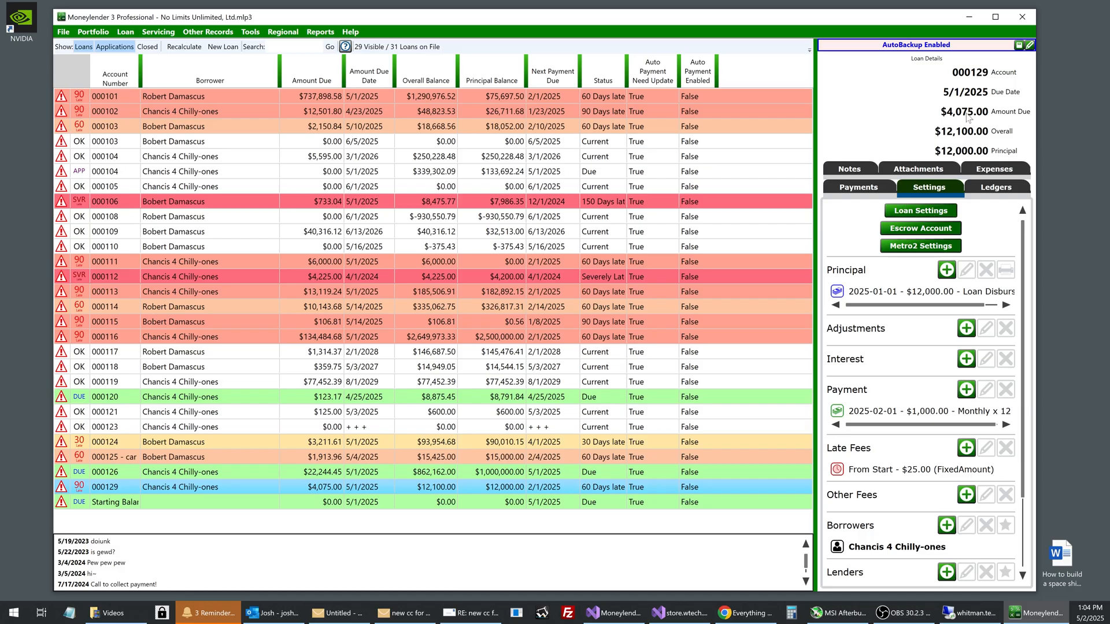
Record a regular payment of 1,000.00 received on 2/1/2025 for the new loan
{"action": "left_click", "coordinate": [864, 190]}
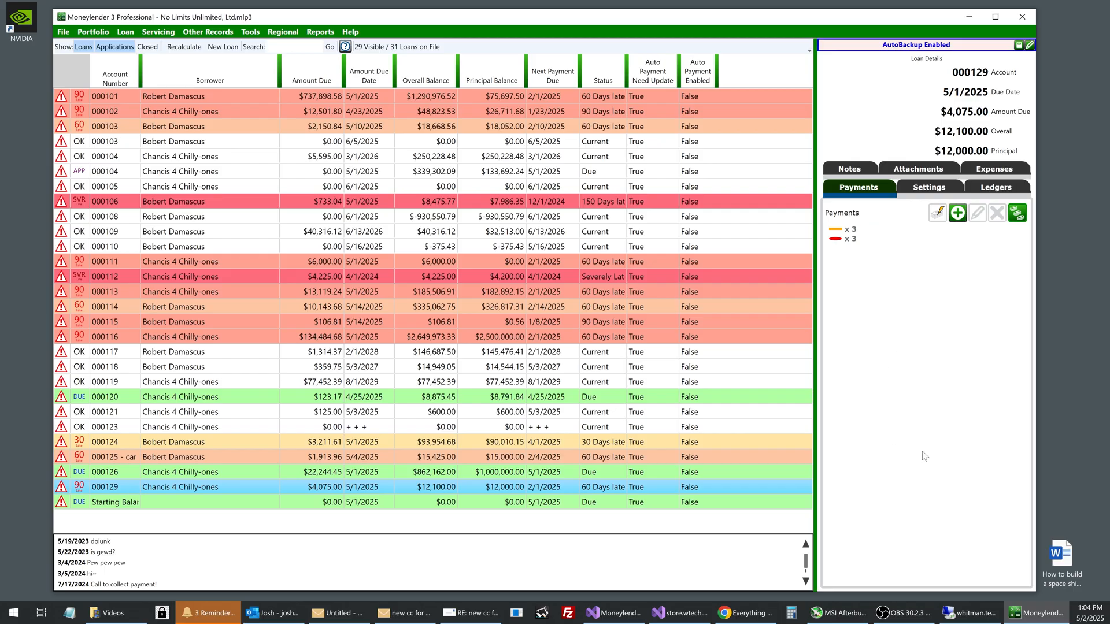
{"action": "left_click", "coordinate": [957, 213]}
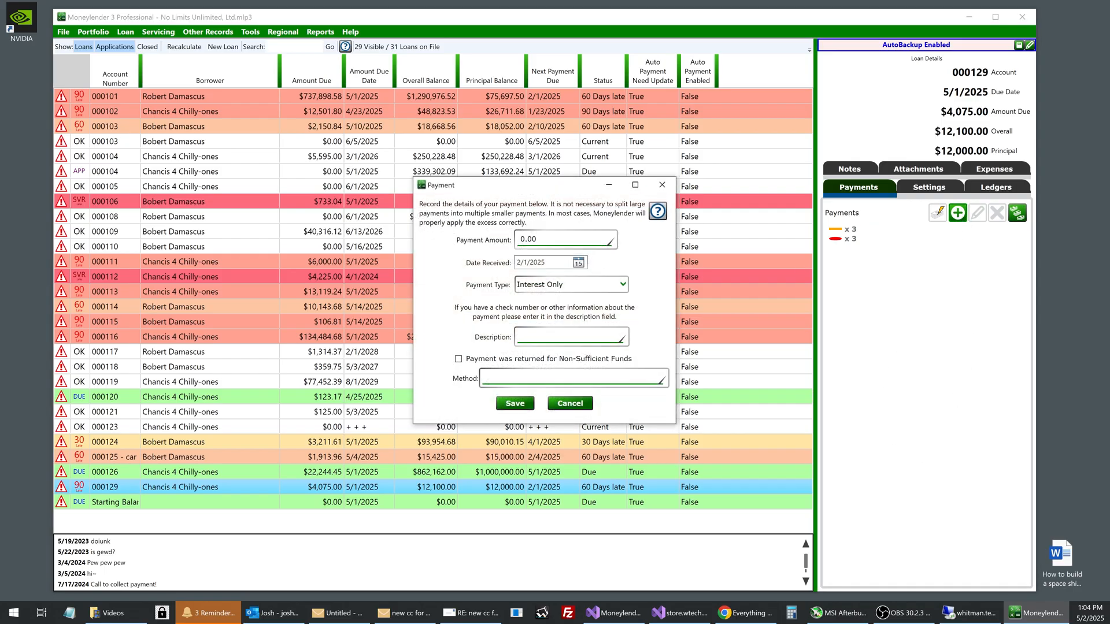
{"action": "type", "text": "1000"}
{"action": "left_click", "coordinate": [578, 284]}
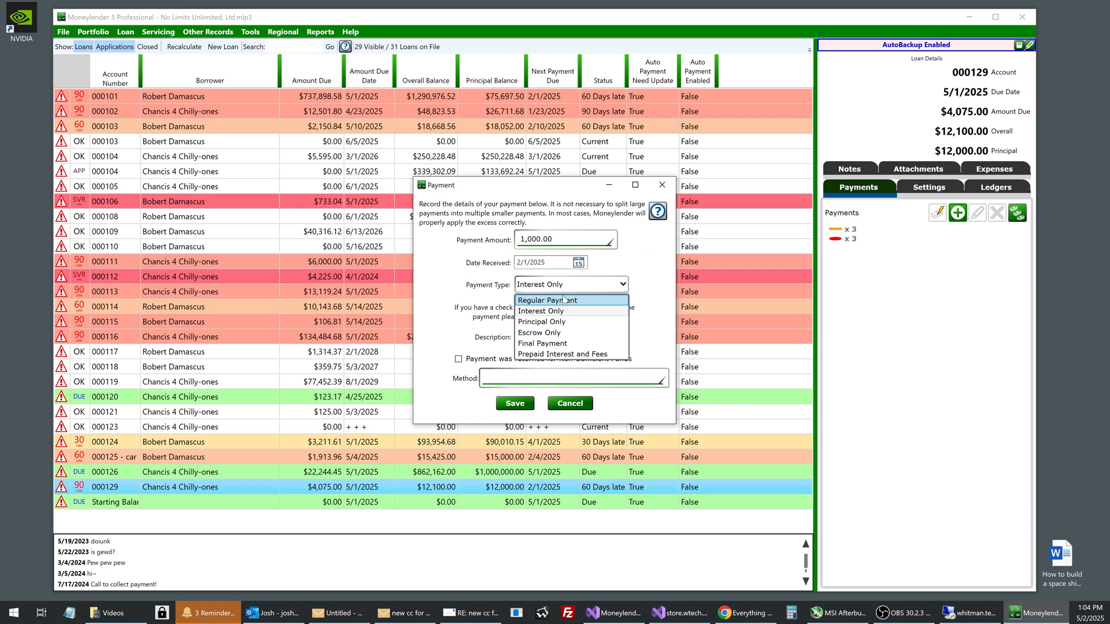
{"action": "left_click", "coordinate": [563, 301]}
{"action": "left_click", "coordinate": [515, 403]}
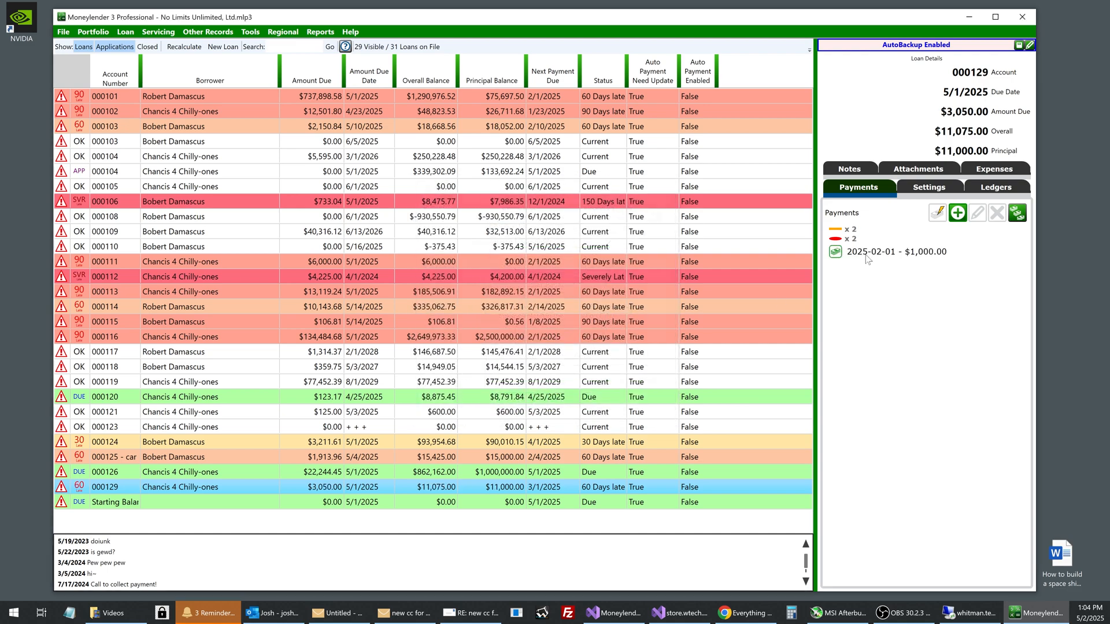
Record a second regular payment of 1,000.00, received on 3/1/2025
{"action": "left_click", "coordinate": [959, 214]}
{"action": "left_click", "coordinate": [559, 235]}
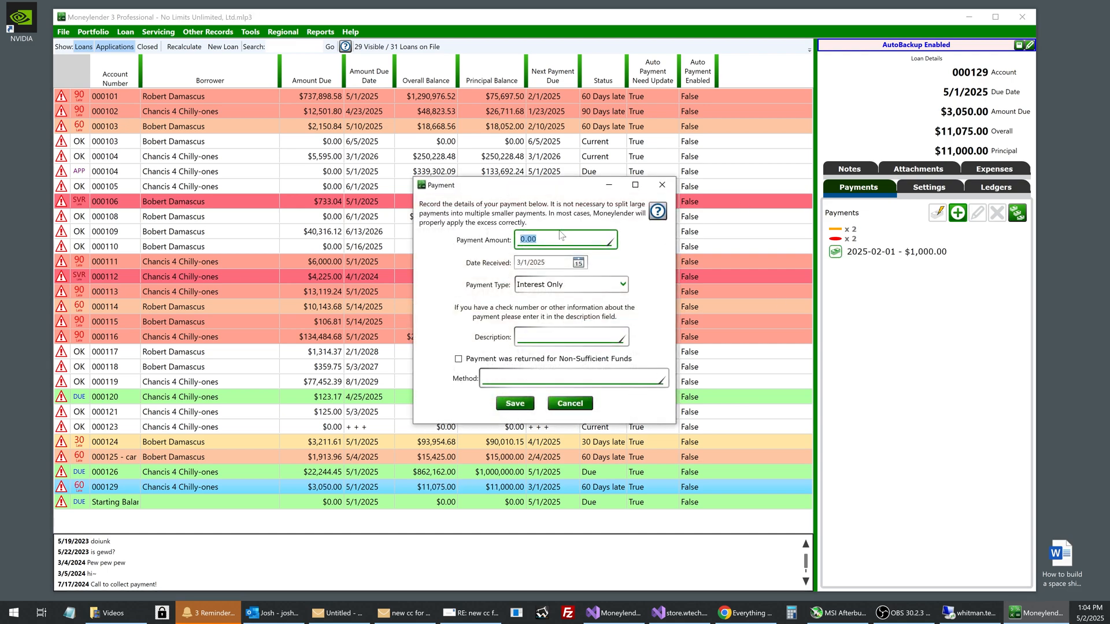
{"action": "type", "text": "10"}
{"action": "left_click", "coordinate": [571, 284]}
{"action": "left_click", "coordinate": [555, 294]}
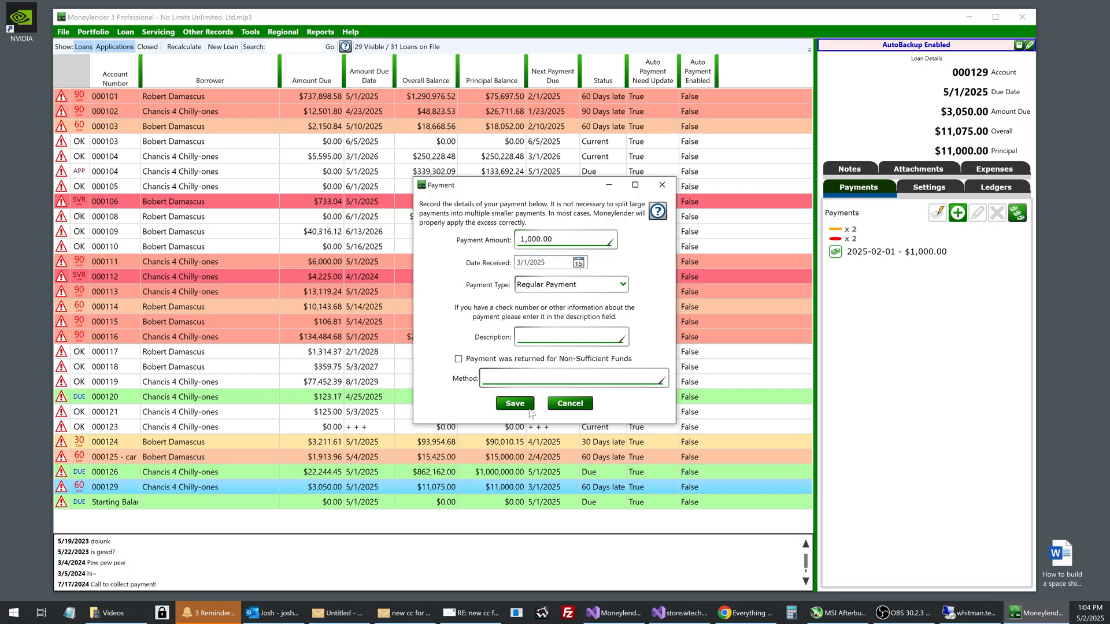
{"action": "left_click", "coordinate": [514, 403]}
Record a third regular payment of 1,000.00, received on 4/1/2025
{"action": "left_click", "coordinate": [957, 213]}
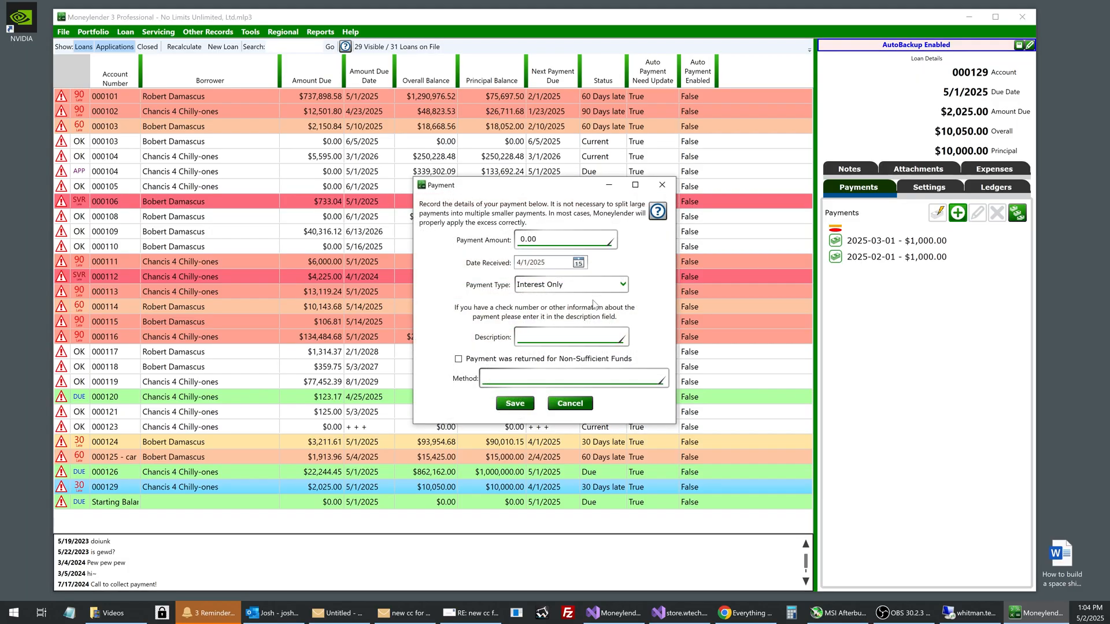
{"action": "type", "text": "1000"}
{"action": "key", "text": "Tab"}
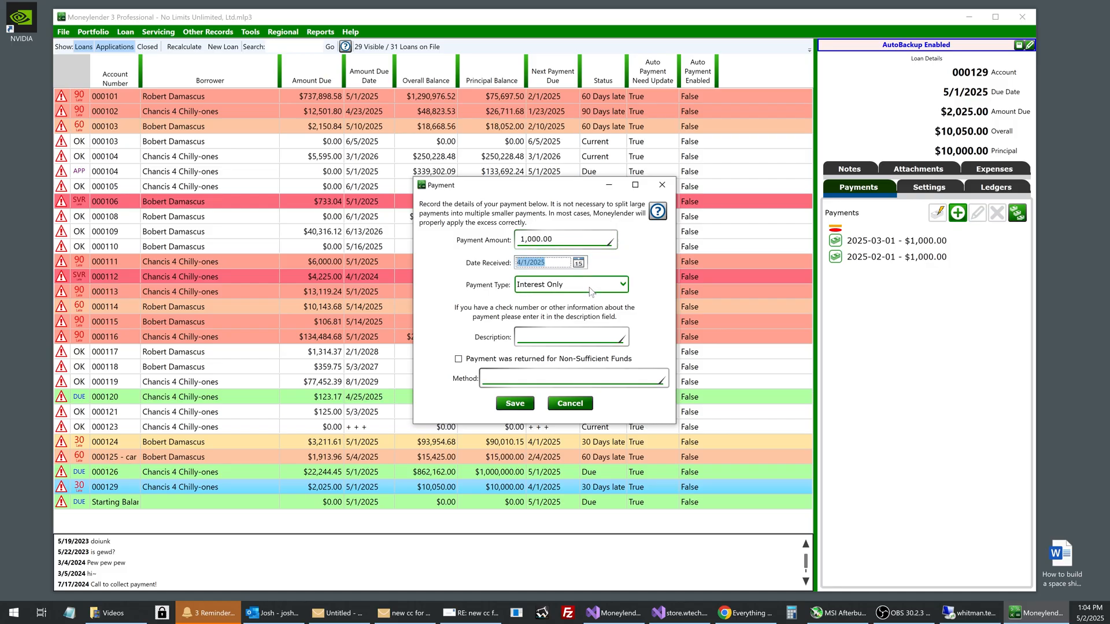
{"action": "left_click", "coordinate": [571, 284]}
{"action": "left_click", "coordinate": [571, 302]}
{"action": "left_click", "coordinate": [515, 403]}
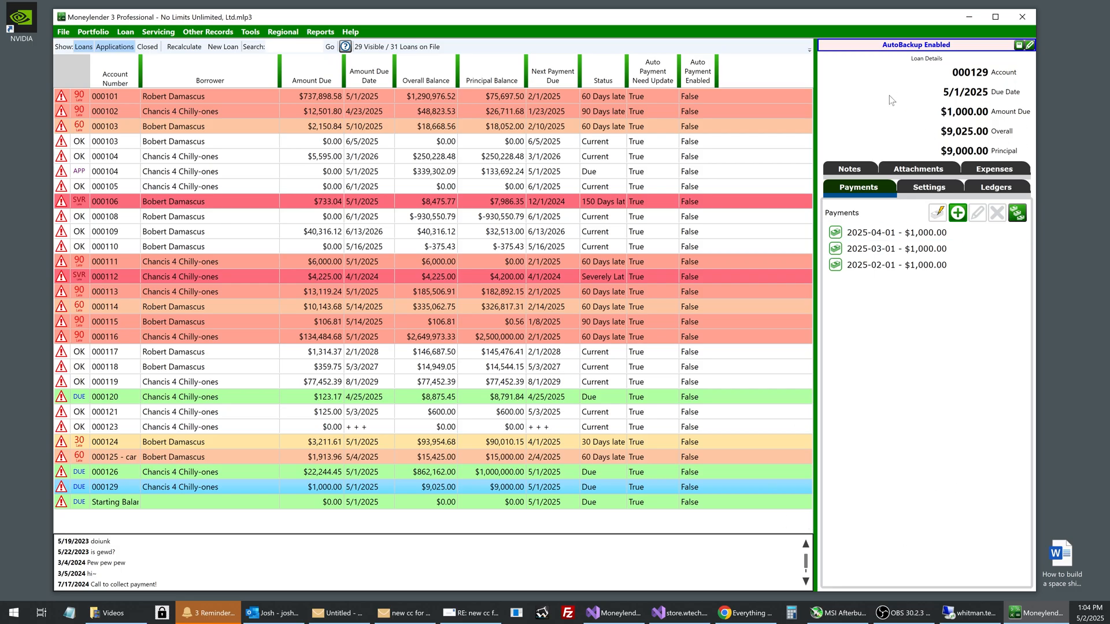
Check the loan's settings, and record a fourth regular payment of 1,000.00 received on 5/1/2025
{"action": "left_click", "coordinate": [945, 185]}
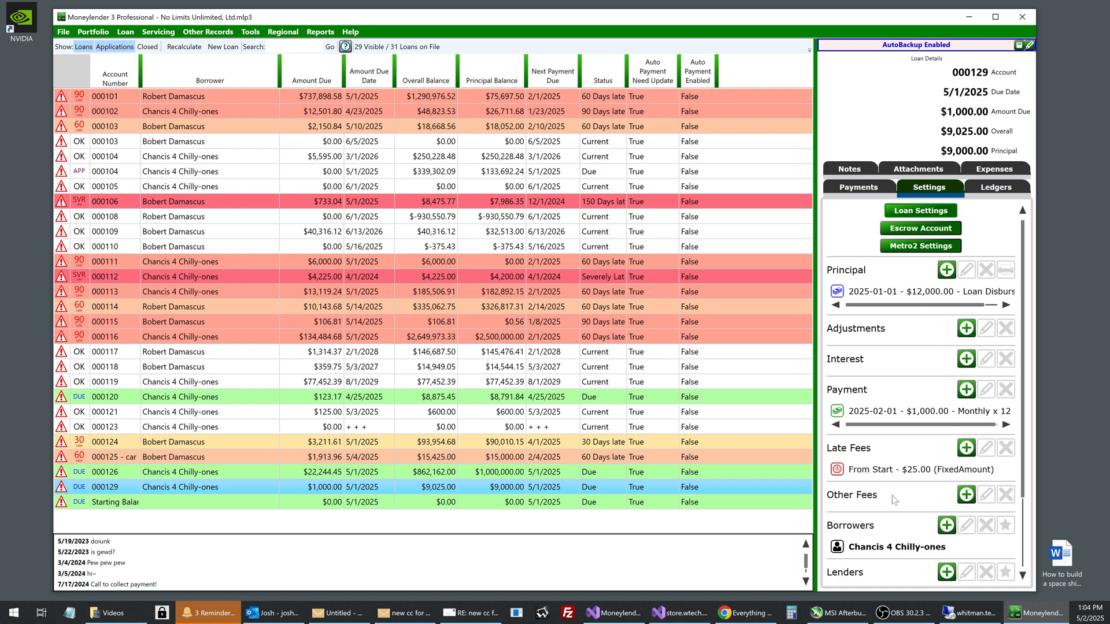
{"action": "left_click", "coordinate": [850, 191]}
{"action": "left_click", "coordinate": [958, 213]}
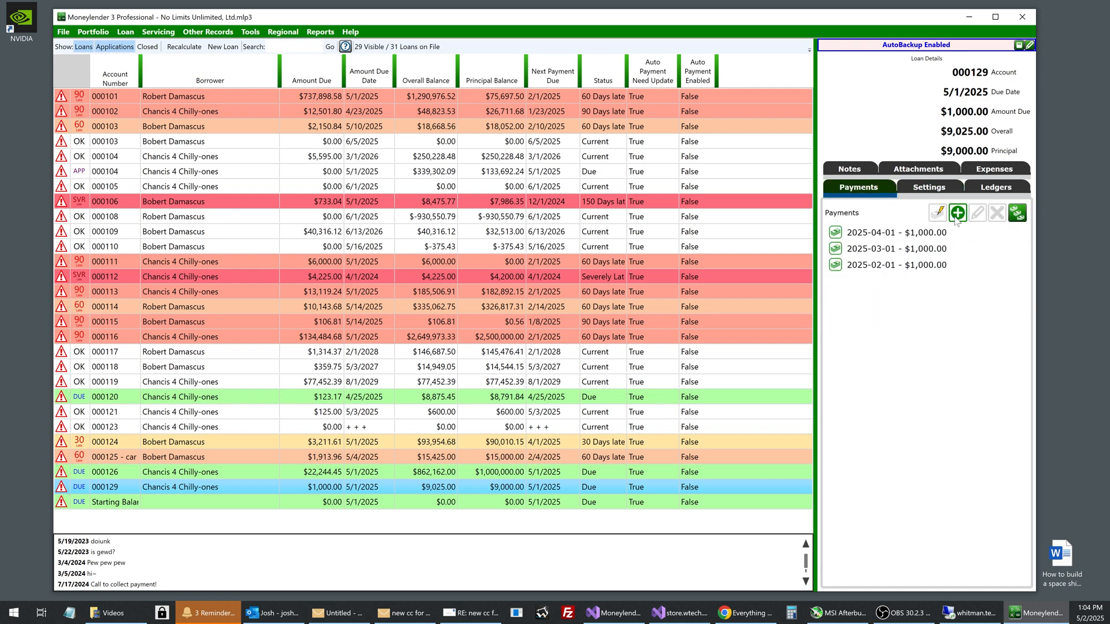
{"action": "type", "text": "1000"}
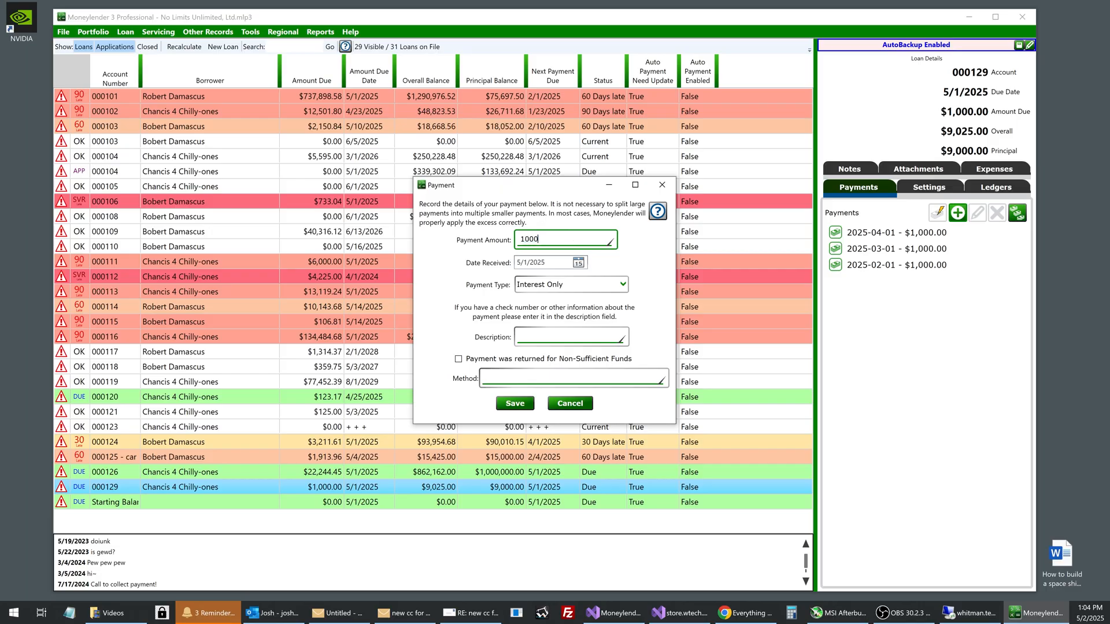
{"action": "key", "text": "Tab"}
{"action": "left_click", "coordinate": [561, 285]}
{"action": "left_click", "coordinate": [549, 296]}
{"action": "left_click", "coordinate": [559, 283]}
{"action": "left_click", "coordinate": [549, 294]}
{"action": "left_click", "coordinate": [514, 403]}
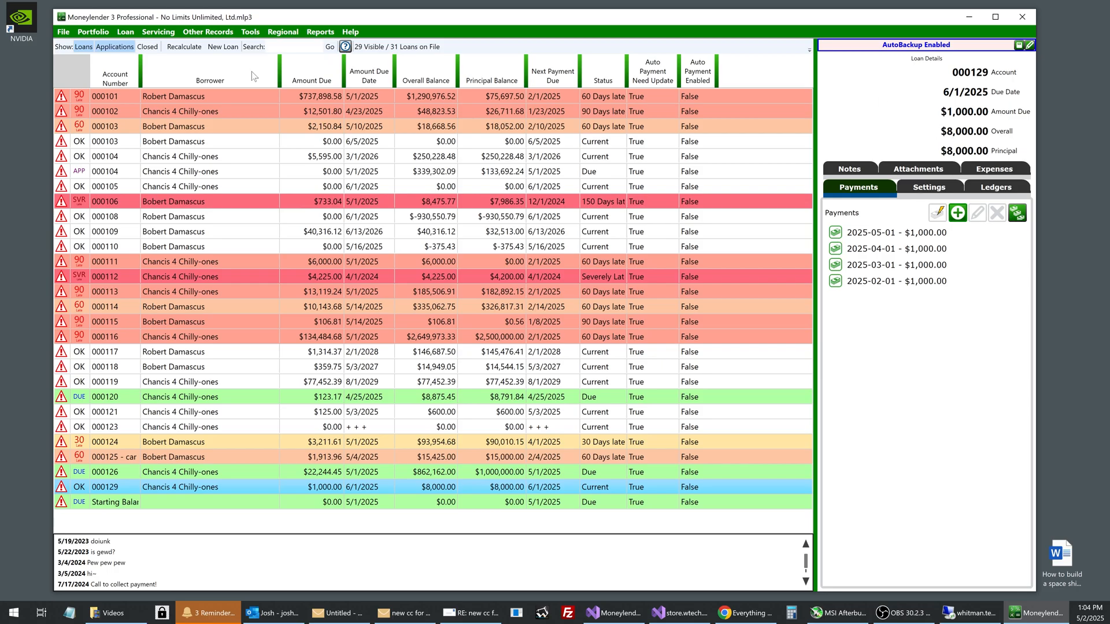
Review the Amount column in the loan's amortization schedule report and close the report
{"action": "left_click", "coordinate": [312, 36]}
{"action": "left_click", "coordinate": [347, 115]}
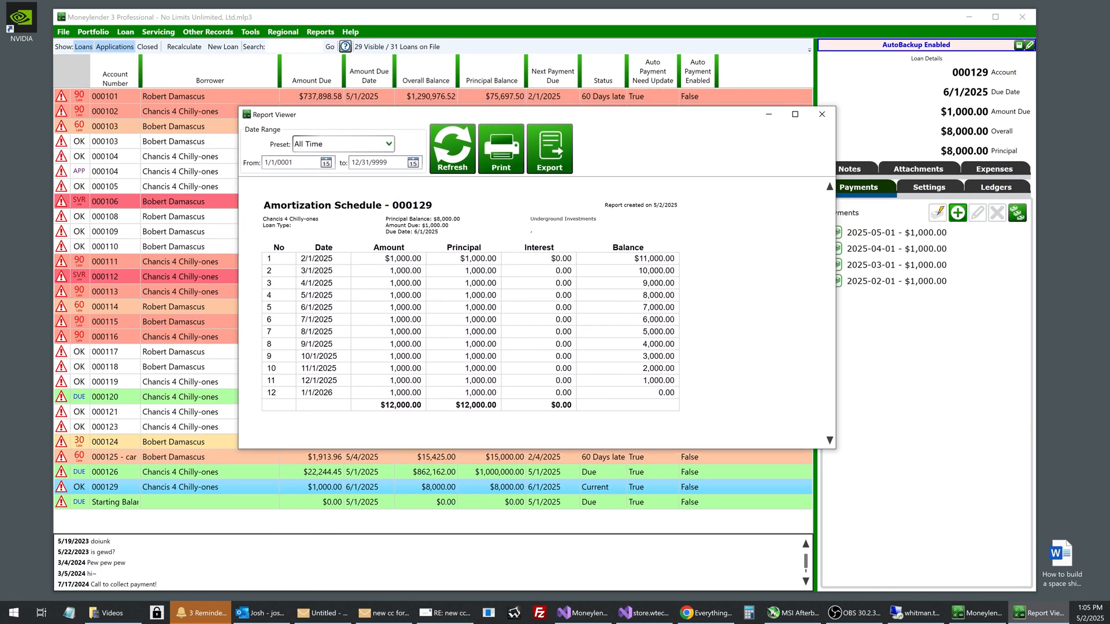
{"action": "left_click_drag", "start_coordinate": [388, 258], "coordinate": [388, 405]}
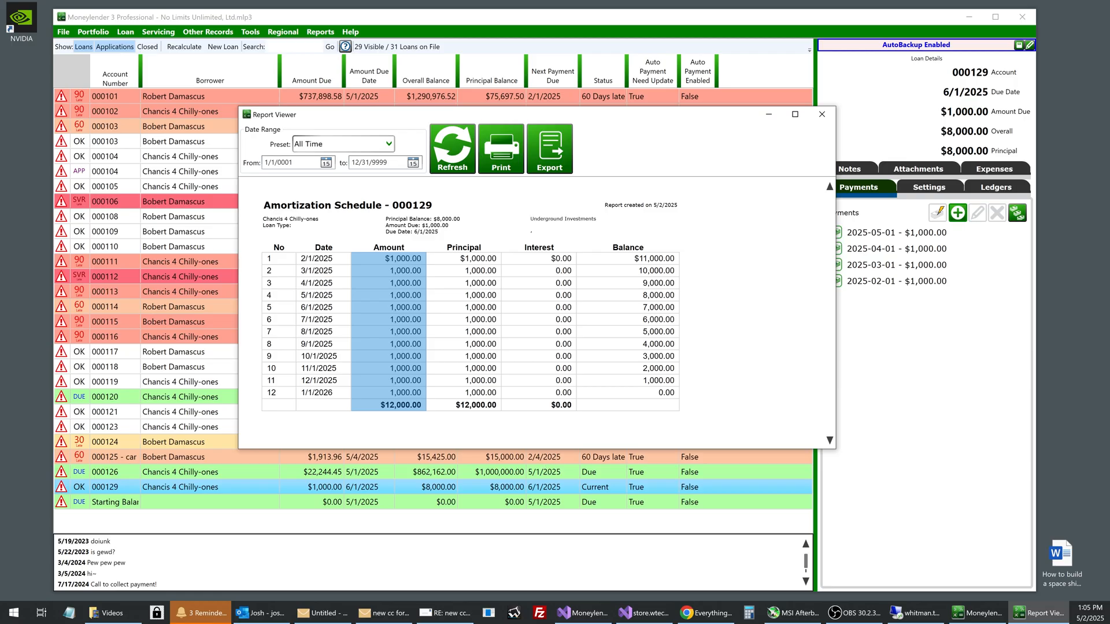
{"action": "left_click", "coordinate": [822, 114]}
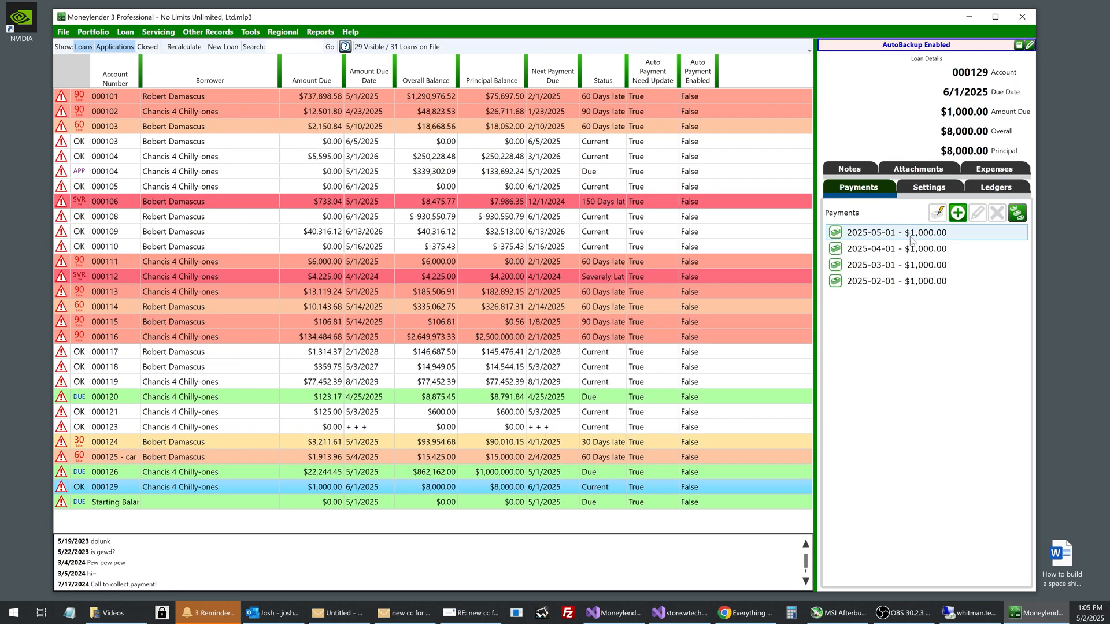
Change the date received of the 4/1/2025 payment to 4/8/2025, and open the loan's Payment Distribution report
{"action": "left_click", "coordinate": [977, 212]}
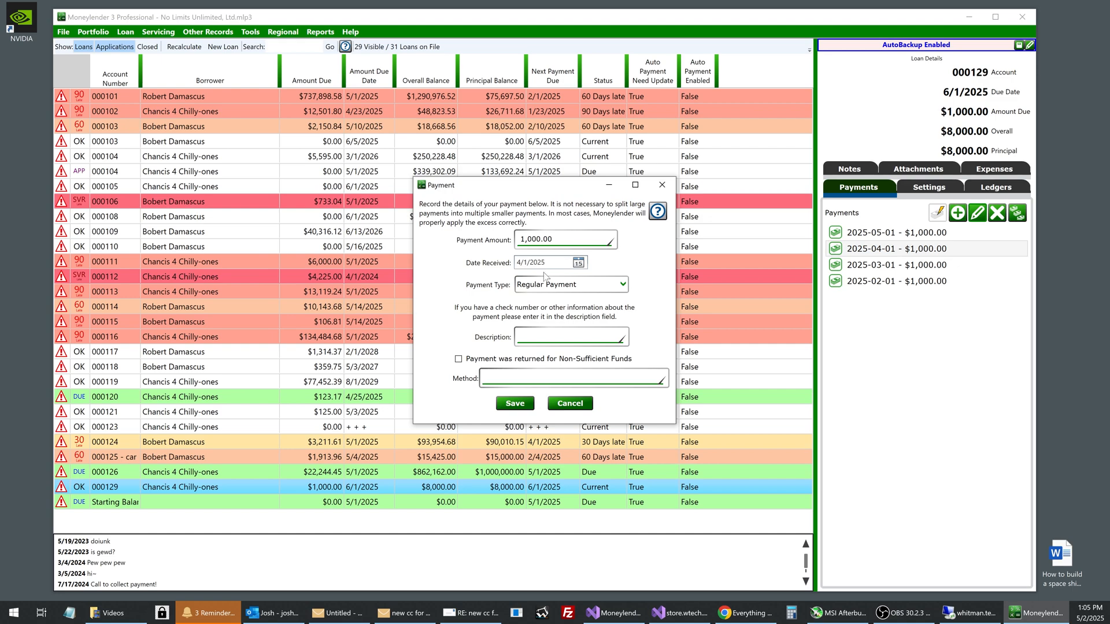
{"action": "left_click", "coordinate": [544, 263]}
{"action": "type", "text": "4/8/2025"}
{"action": "left_click", "coordinate": [515, 402]}
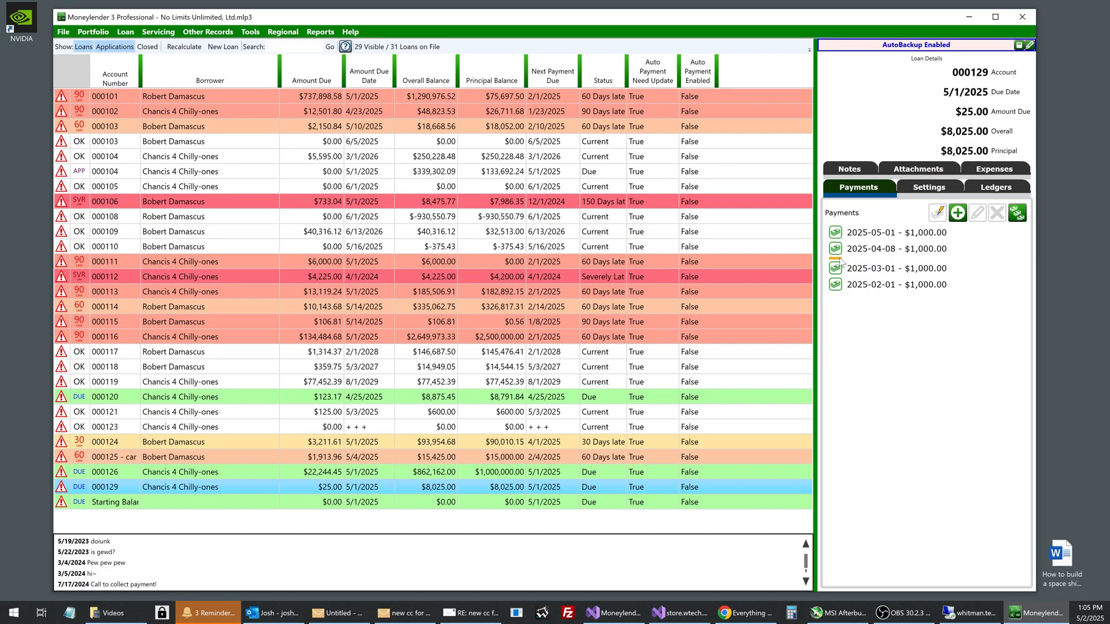
{"action": "left_click", "coordinate": [320, 31]}
{"action": "left_click", "coordinate": [344, 72]}
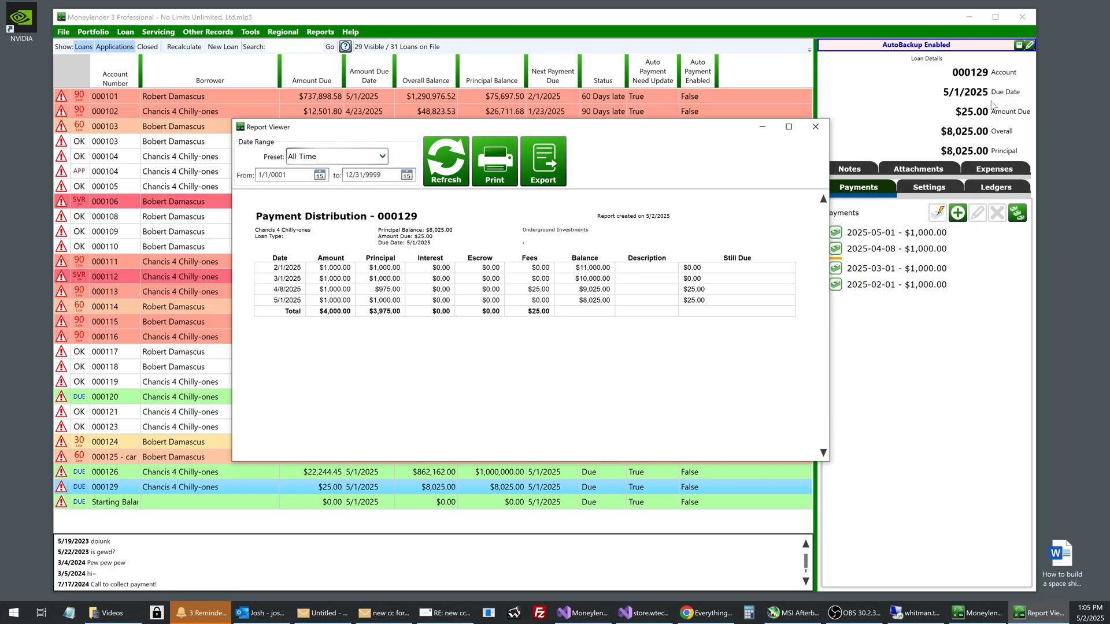
Record a regular payment of 1,025.00 for the loan, received on 5/1/2025
{"action": "left_click", "coordinate": [957, 213]}
{"action": "type", "text": "1025"}
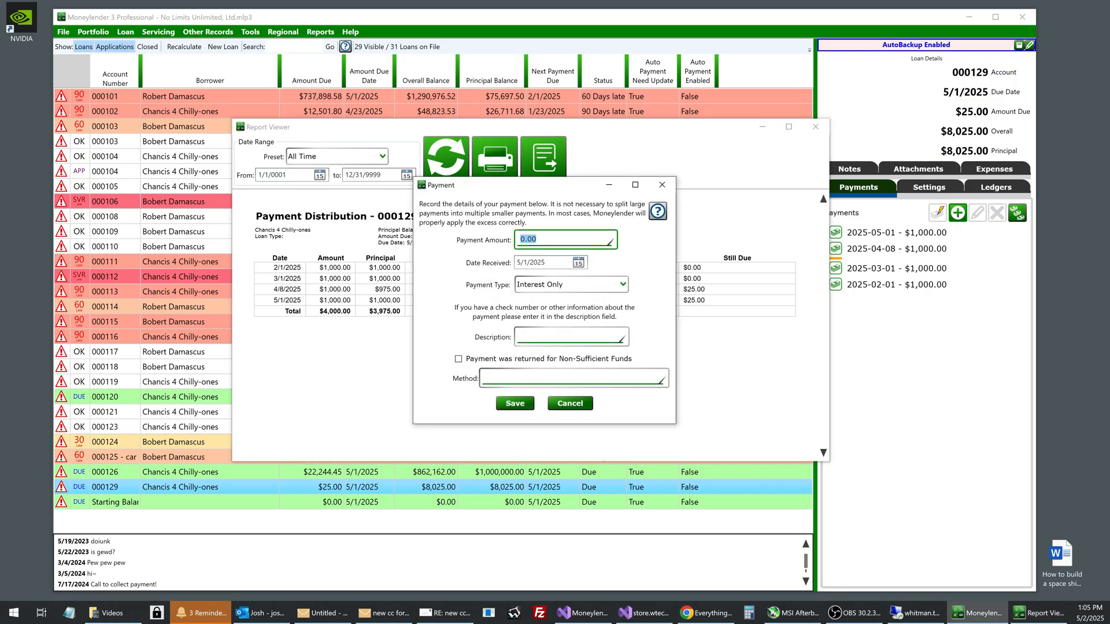
{"action": "key", "text": "Tab"}
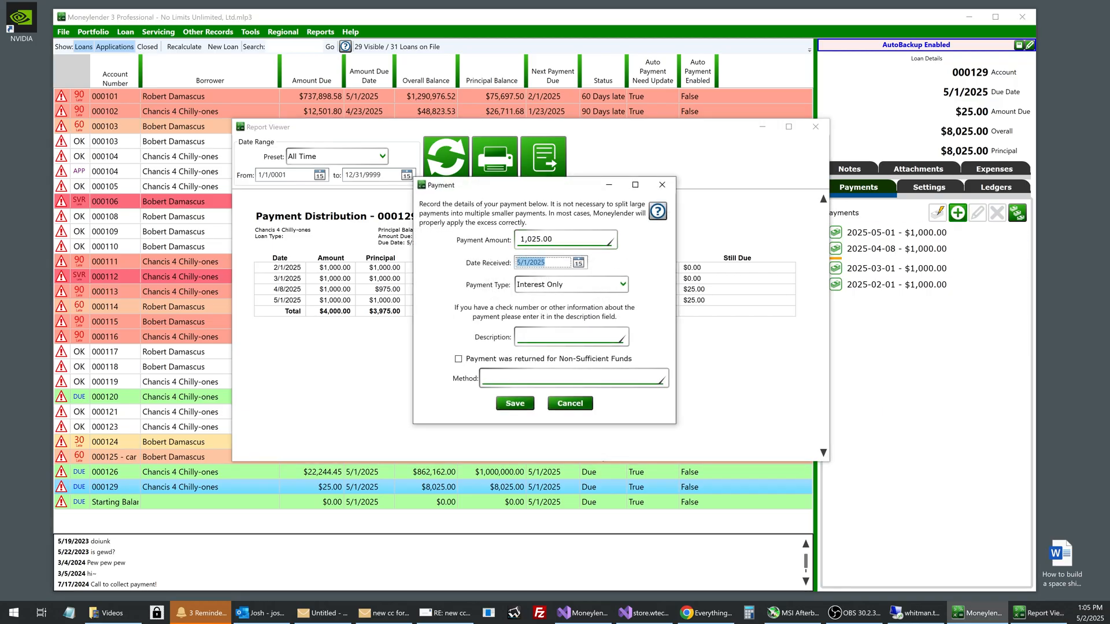
{"action": "type", "text": "6/1/2025"}
{"action": "key", "text": "Home"}
{"action": "key", "text": "Delete"}
{"action": "type", "text": "5"}
{"action": "left_click", "coordinate": [553, 285]}
{"action": "left_click", "coordinate": [552, 304]}
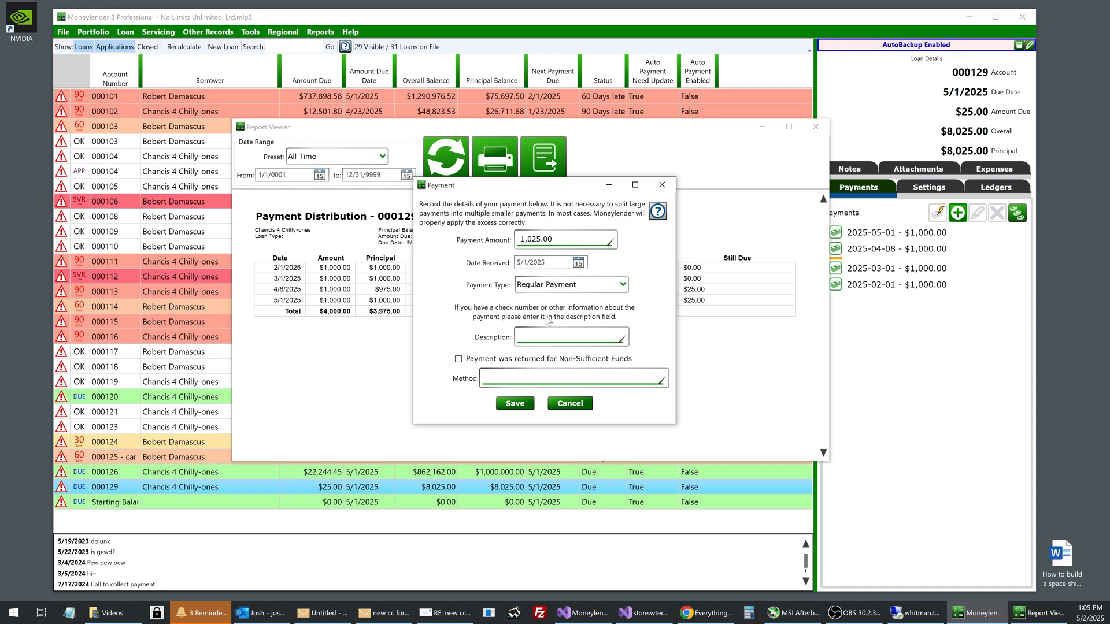
{"action": "left_click", "coordinate": [514, 402]}
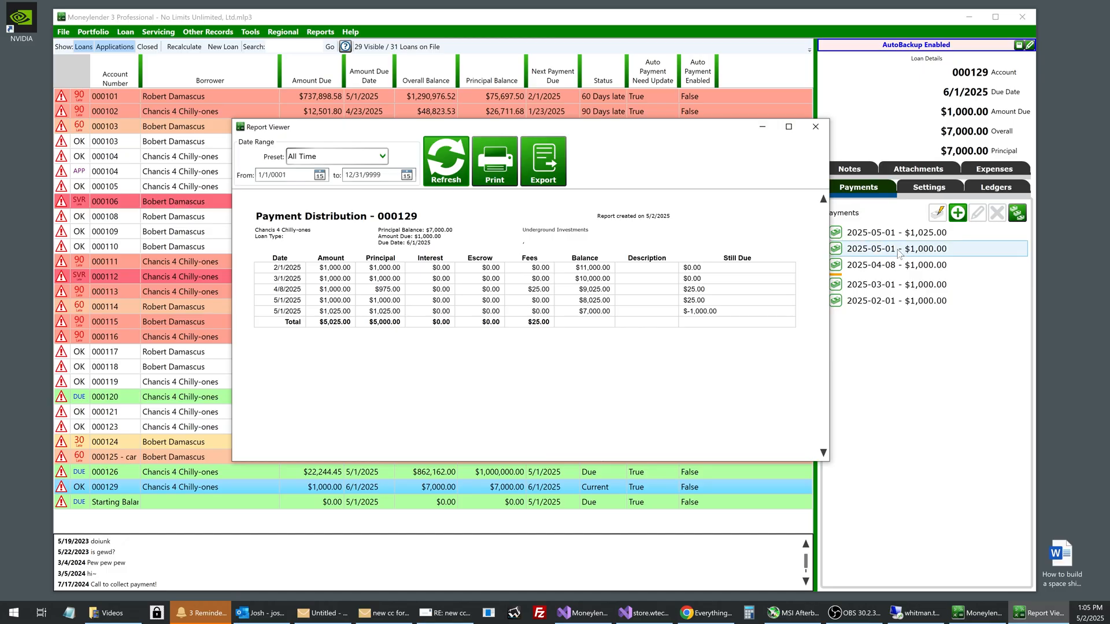
Change the date received of the 1,025.00 payment to 6/1/2025, and refresh and close the Payment Distribution report
{"action": "double_click", "coordinate": [896, 232]}
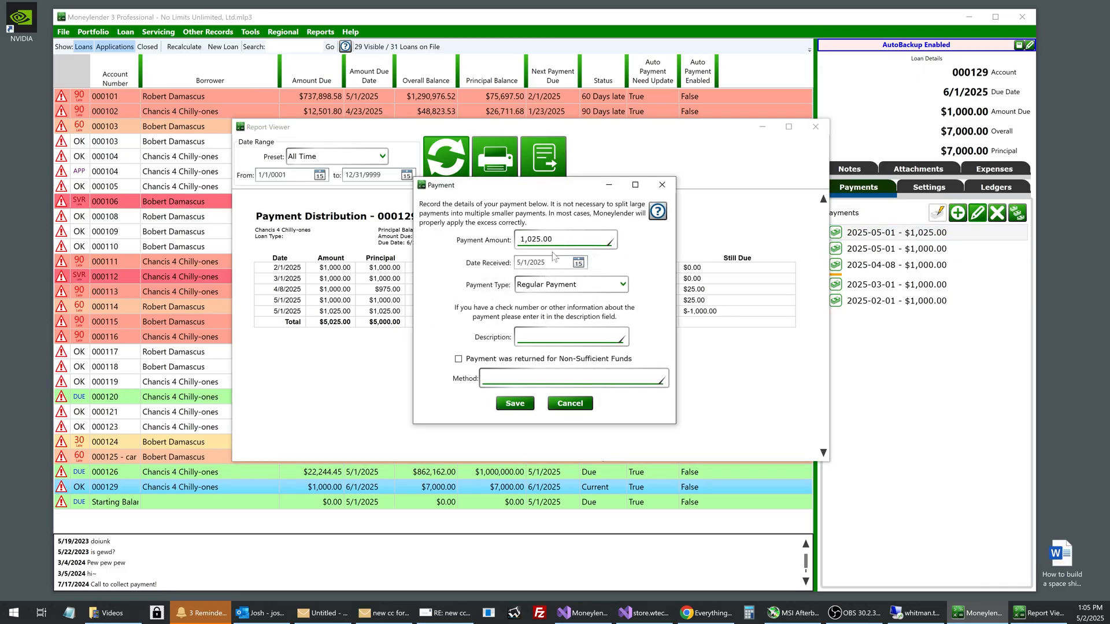
{"action": "left_click", "coordinate": [549, 263]}
{"action": "key", "text": "Home"}
{"action": "key", "text": "Delete"}
{"action": "type", "text": "6"}
{"action": "left_click", "coordinate": [515, 403]}
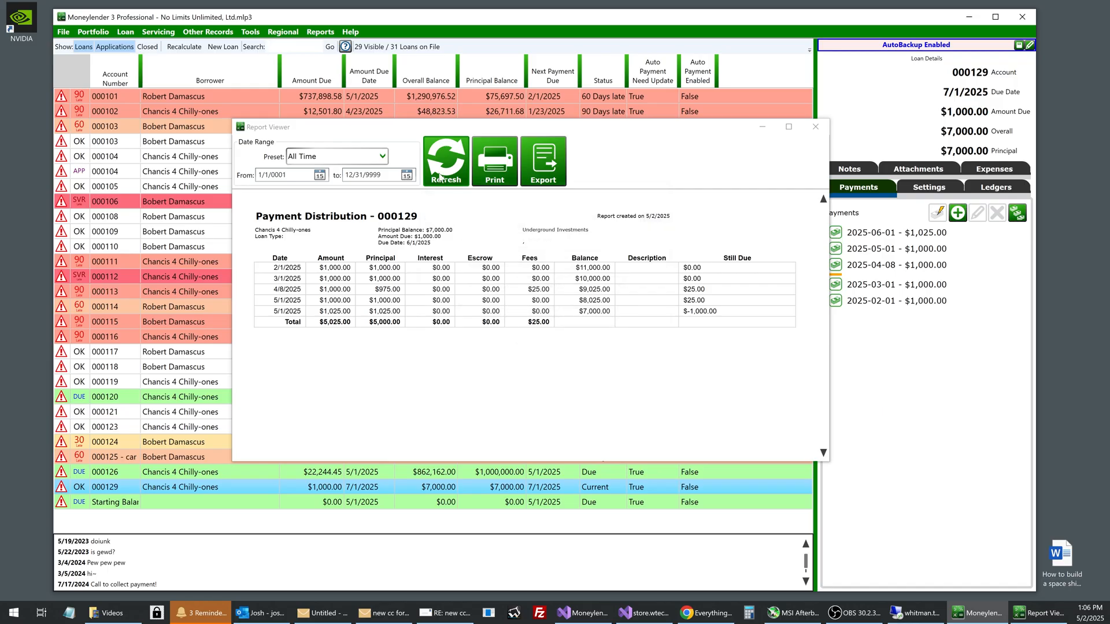
{"action": "left_click", "coordinate": [442, 176]}
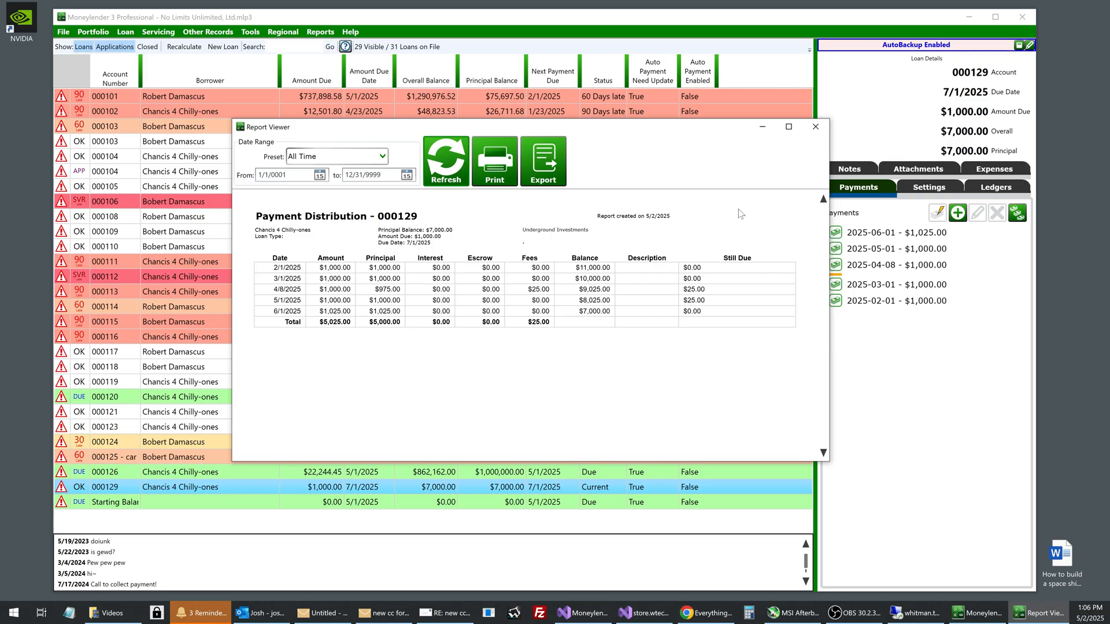
{"action": "left_click", "coordinate": [815, 127]}
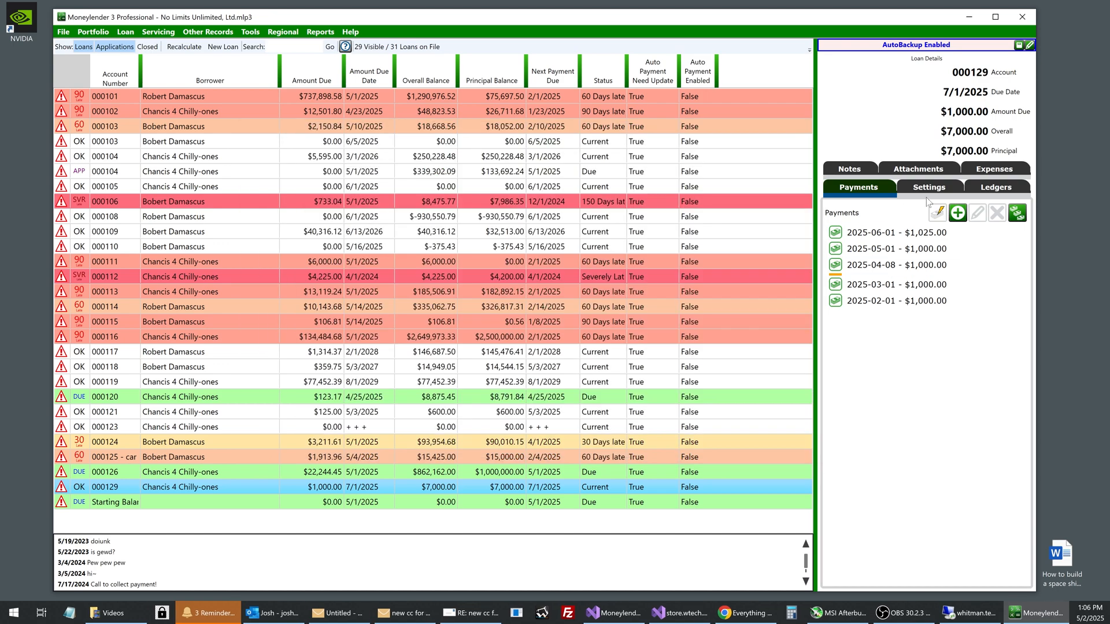
Delete the $12,000.00 loan disbursement from the principal entries in the loan's settings
{"action": "left_click", "coordinate": [929, 187]}
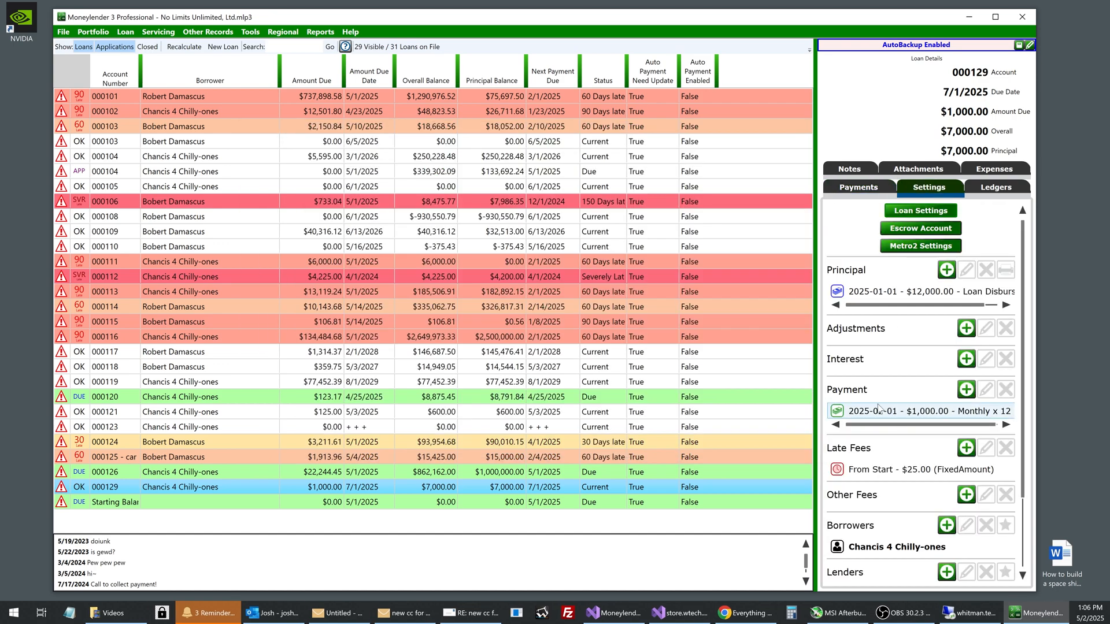
{"action": "left_click", "coordinate": [960, 296]}
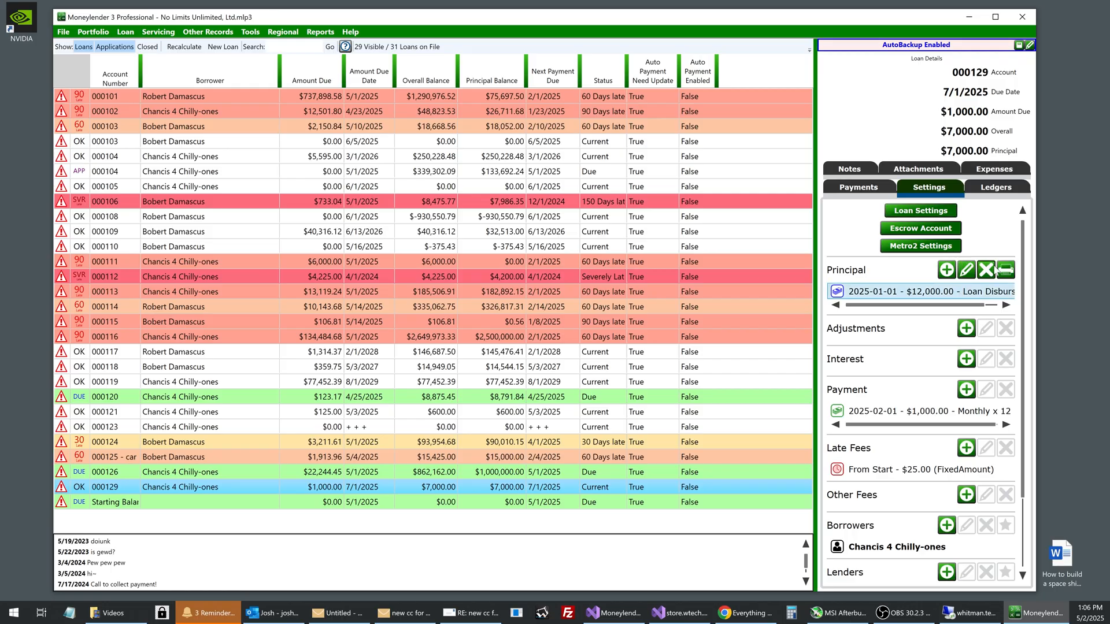
{"action": "left_click", "coordinate": [986, 270]}
{"action": "left_click", "coordinate": [583, 347]}
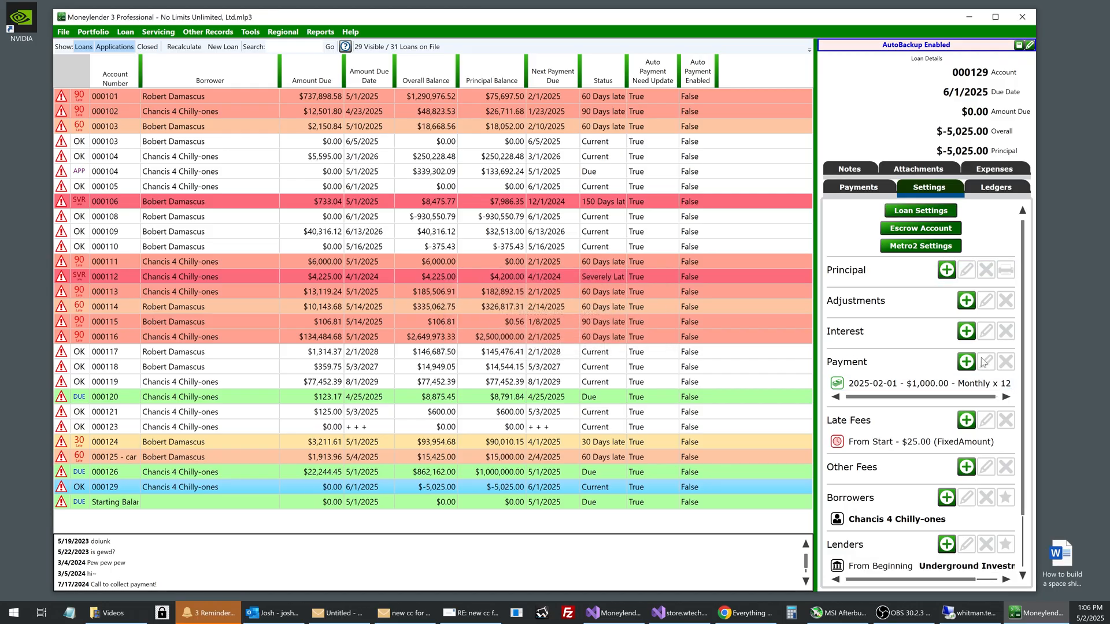
Start a new interest entry for the loan with a rate of 1000 and the rate type Fixed Currency Amount
{"action": "left_click", "coordinate": [965, 332]}
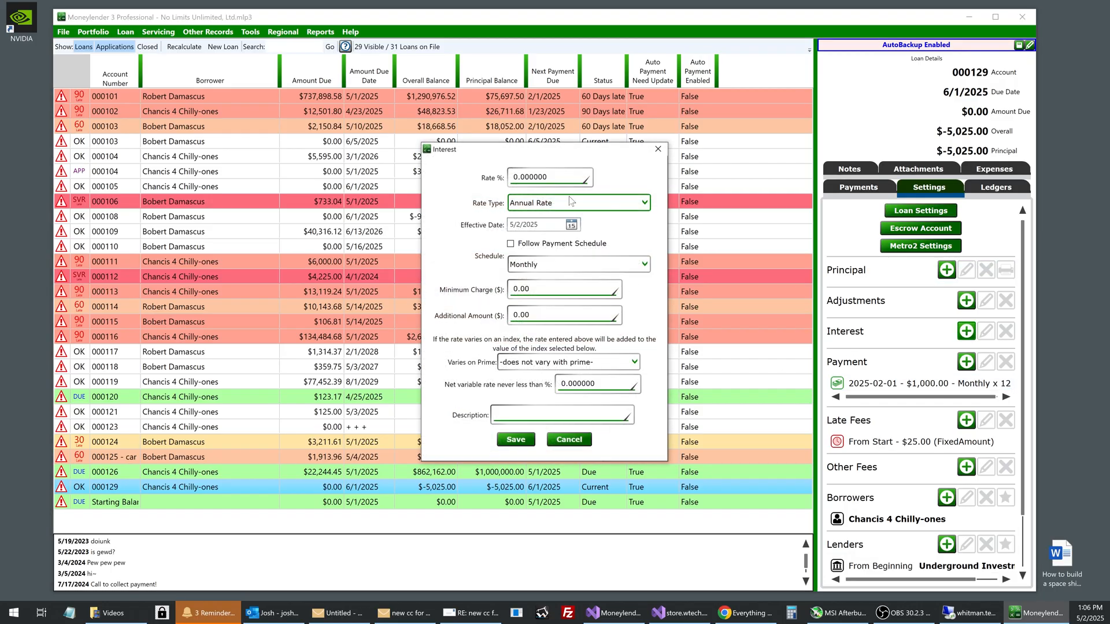
{"action": "left_click", "coordinate": [571, 177]}
{"action": "type", "text": "10"}
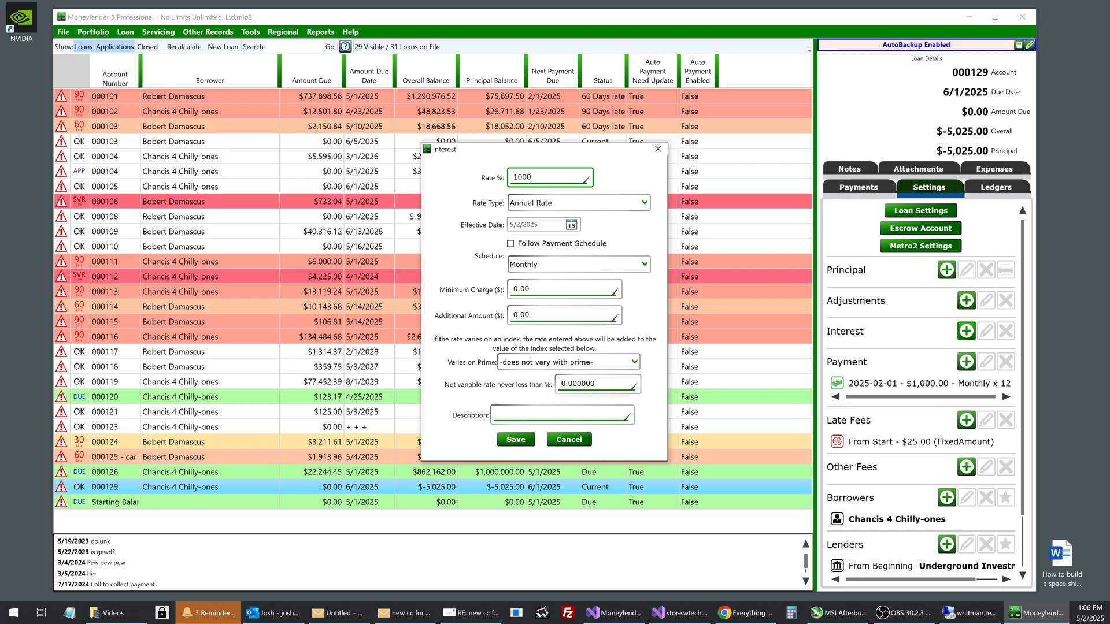
{"action": "type", "text": "00"}
{"action": "key", "text": "Tab"}
{"action": "left_click", "coordinate": [554, 203]}
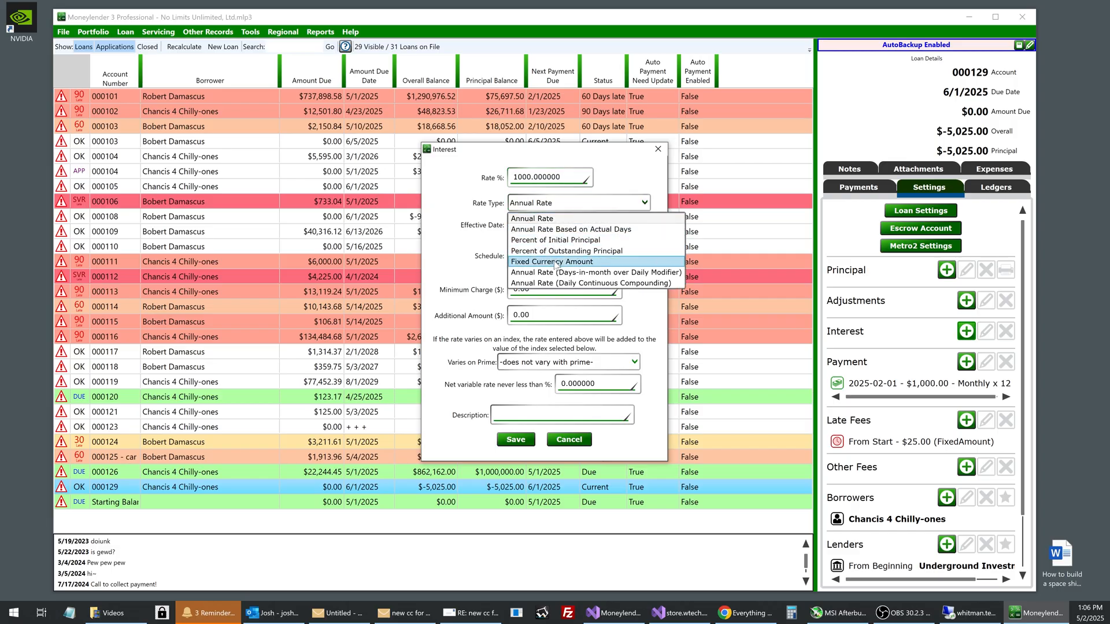
{"action": "left_click", "coordinate": [555, 263]}
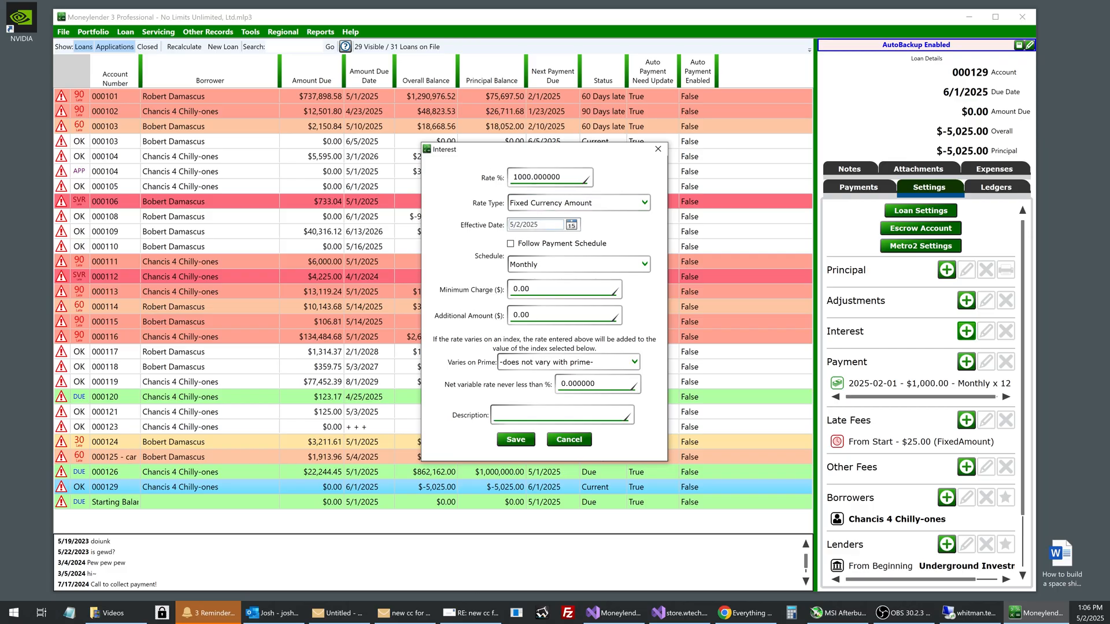
Set the interest entry's effective date to 1/1/2025, make it follow the payment schedule, and save it
{"action": "left_click", "coordinate": [560, 224]}
{"action": "type", "text": "1/1/2025"}
{"action": "key", "text": "Tab"}
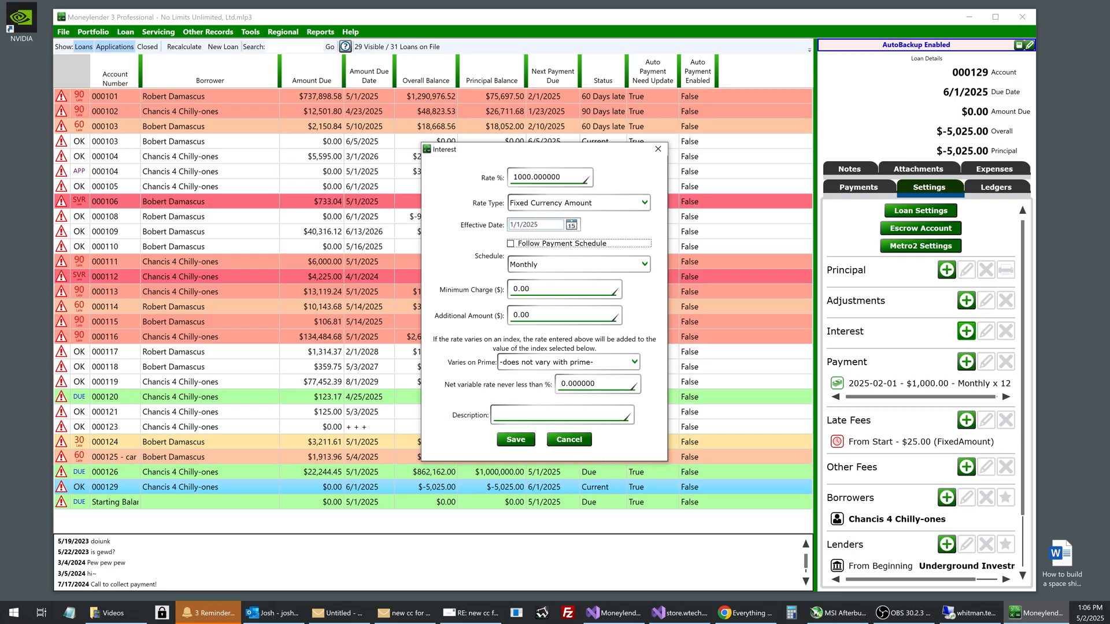
{"action": "left_click", "coordinate": [544, 245]}
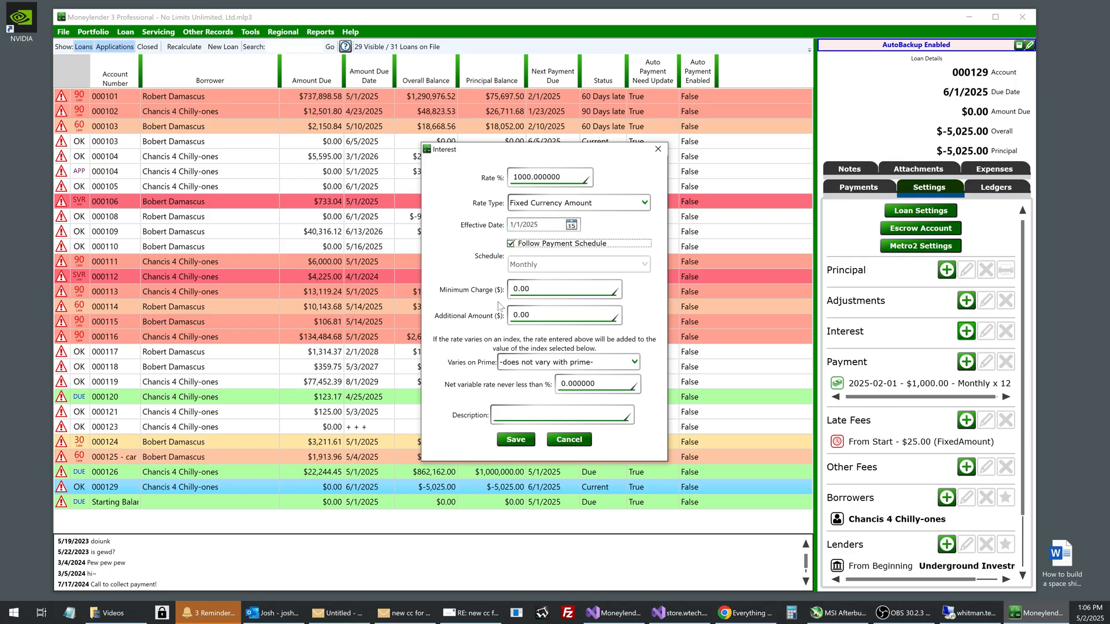
{"action": "left_click", "coordinate": [516, 439]}
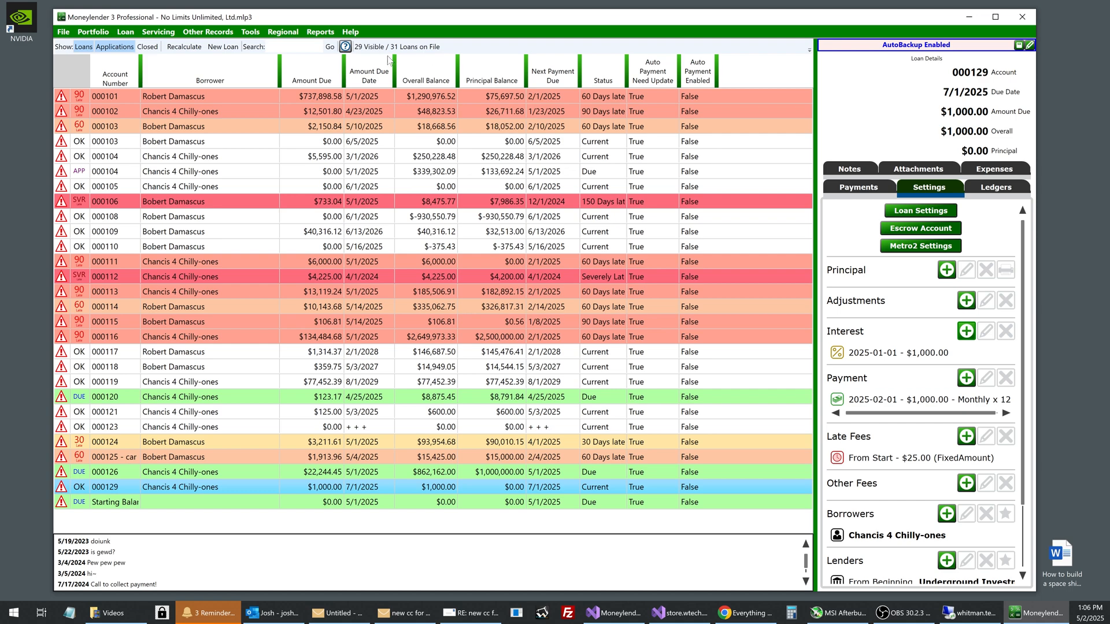
Review the finance charge on 2/1/2025 in the loan's Ledger Transactions report and close the report
{"action": "left_click", "coordinate": [320, 32]}
{"action": "left_click", "coordinate": [360, 57]}
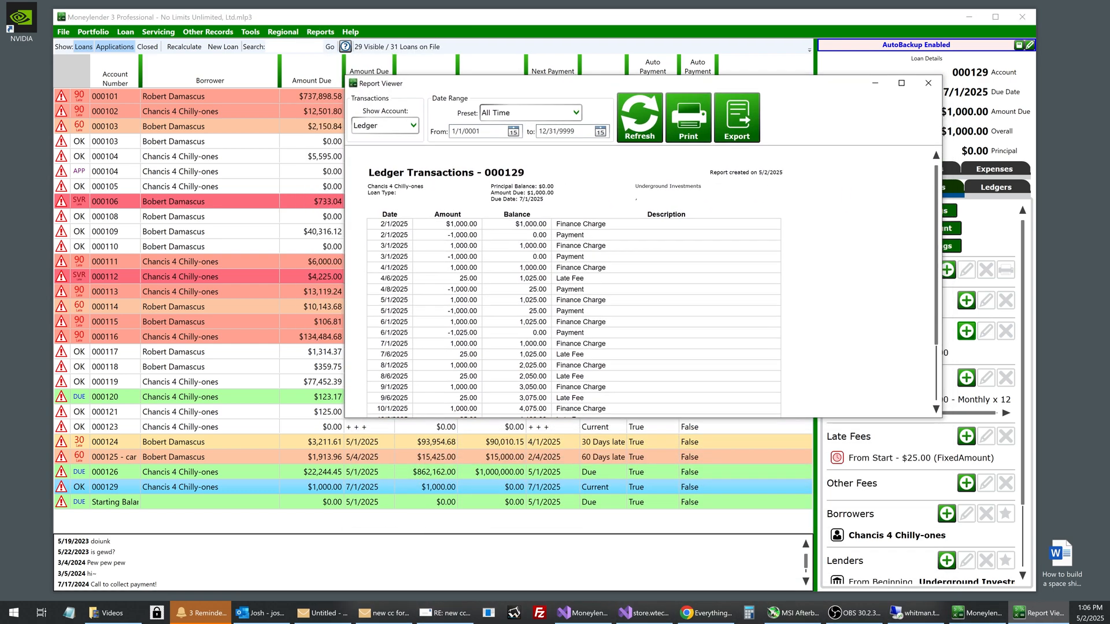
{"action": "left_click_drag", "start_coordinate": [456, 225], "coordinate": [584, 225]}
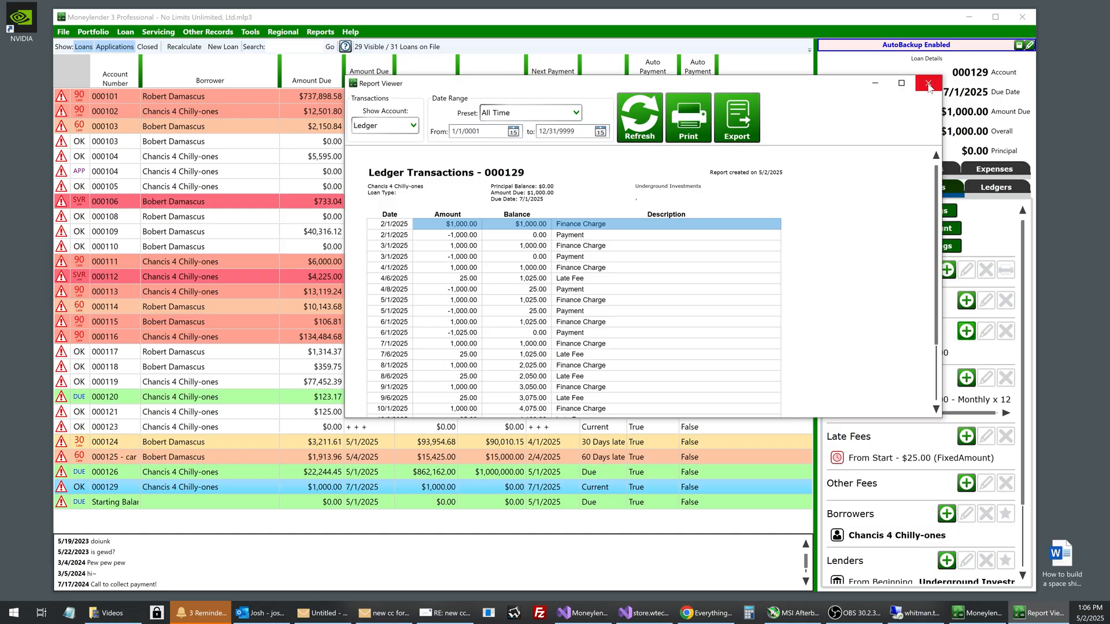
{"action": "left_click", "coordinate": [928, 83]}
Examine the Principal and Interest columns in the loan's Payment Distribution report and close the report
{"action": "left_click", "coordinate": [906, 356]}
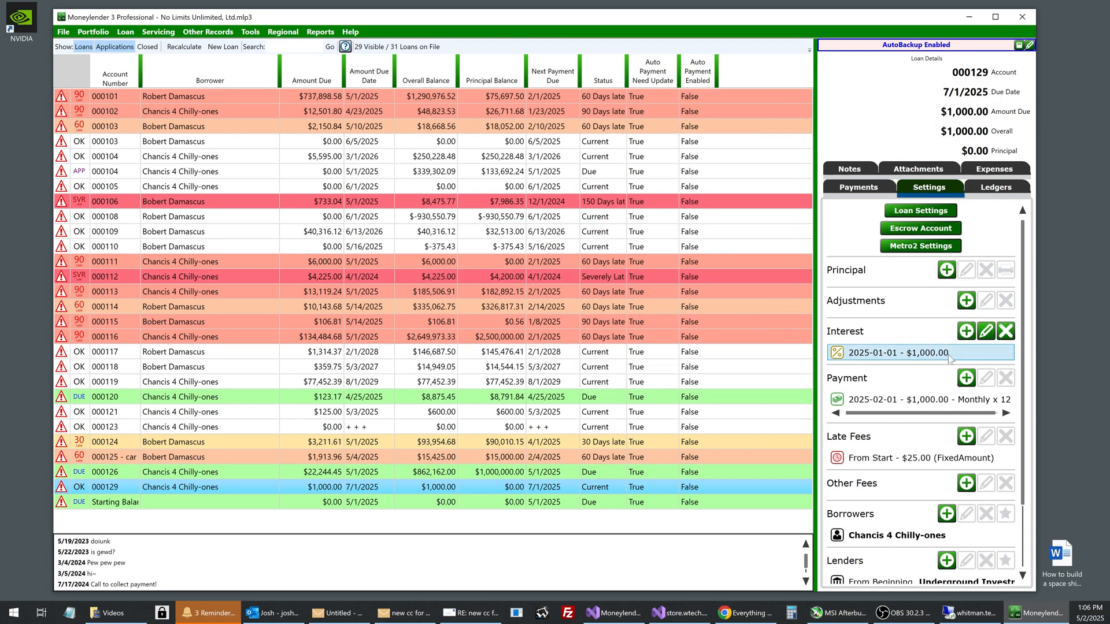
{"action": "left_click", "coordinate": [321, 32]}
{"action": "left_click", "coordinate": [335, 74]}
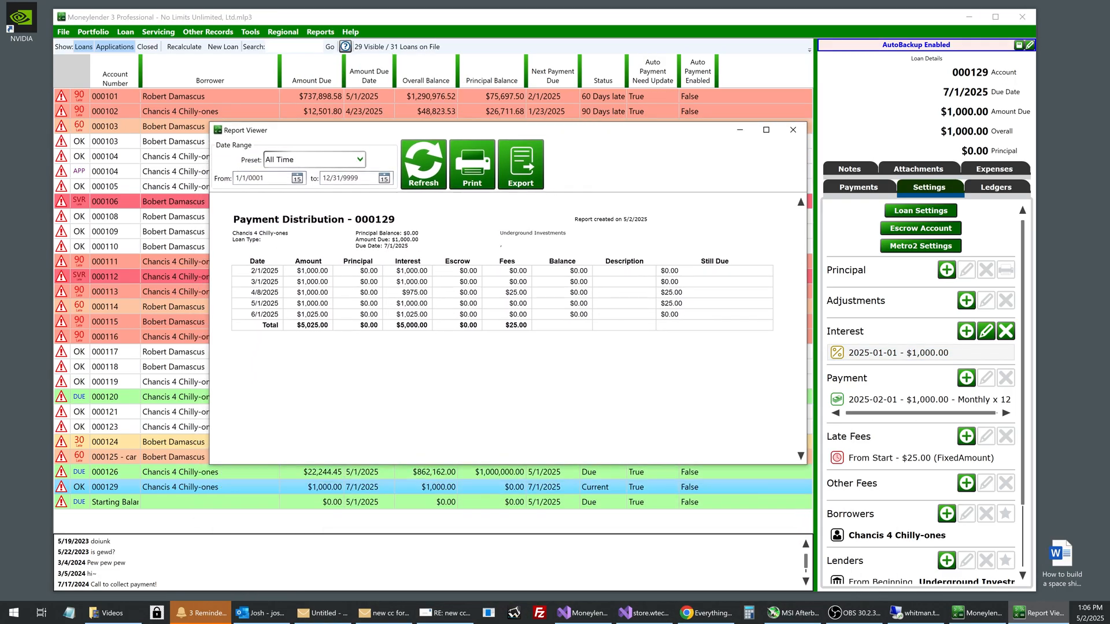
{"action": "left_click_drag", "start_coordinate": [364, 271], "coordinate": [365, 325]}
{"action": "left_click_drag", "start_coordinate": [408, 271], "coordinate": [410, 324]}
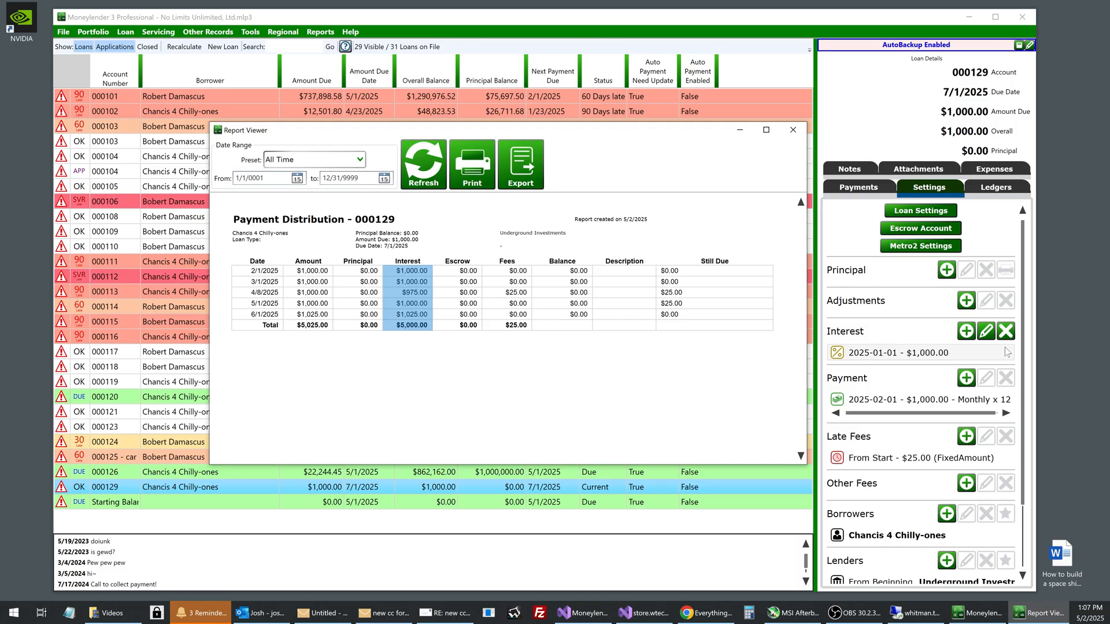
{"action": "left_click", "coordinate": [729, 255]}
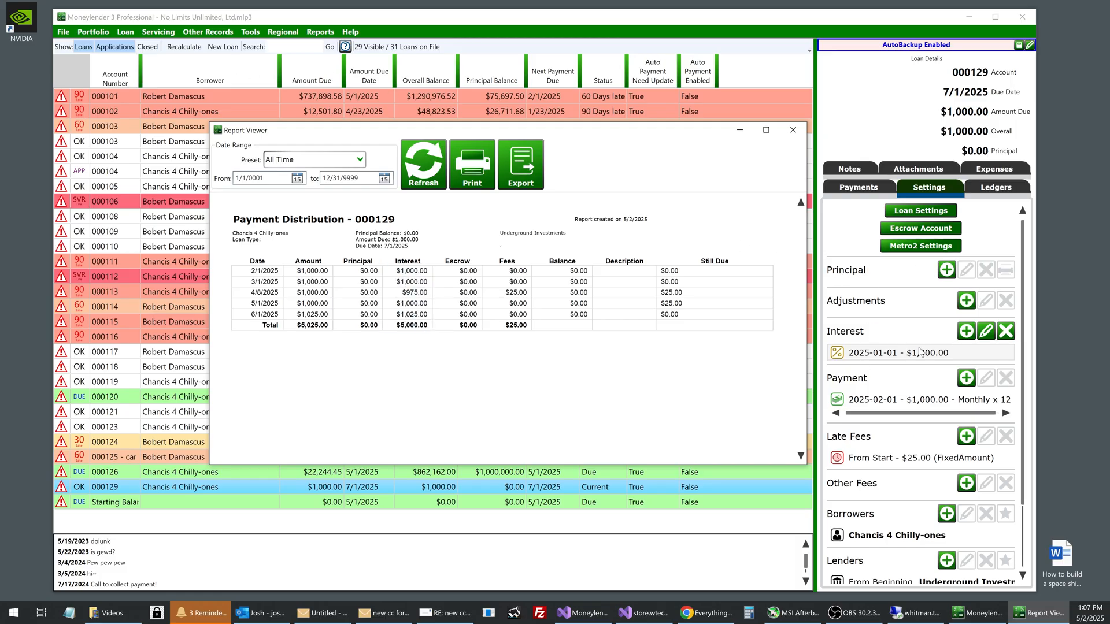
{"action": "left_click", "coordinate": [793, 131]}
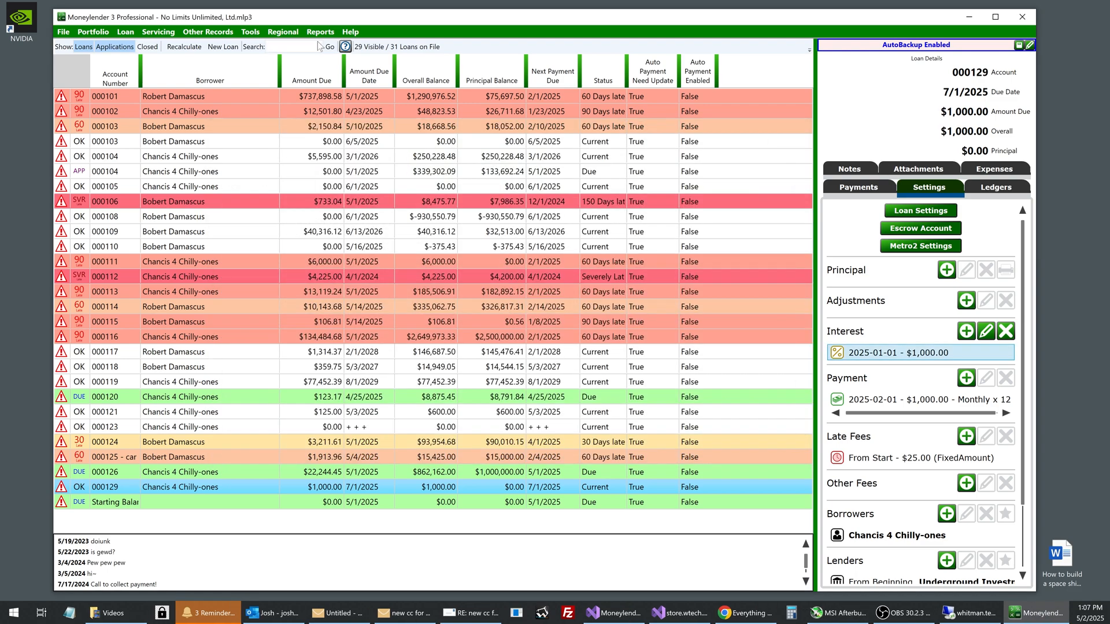
Review the Interest column in the loan's amortization schedule report and close the report
{"action": "left_click", "coordinate": [320, 32]}
{"action": "left_click", "coordinate": [373, 115]}
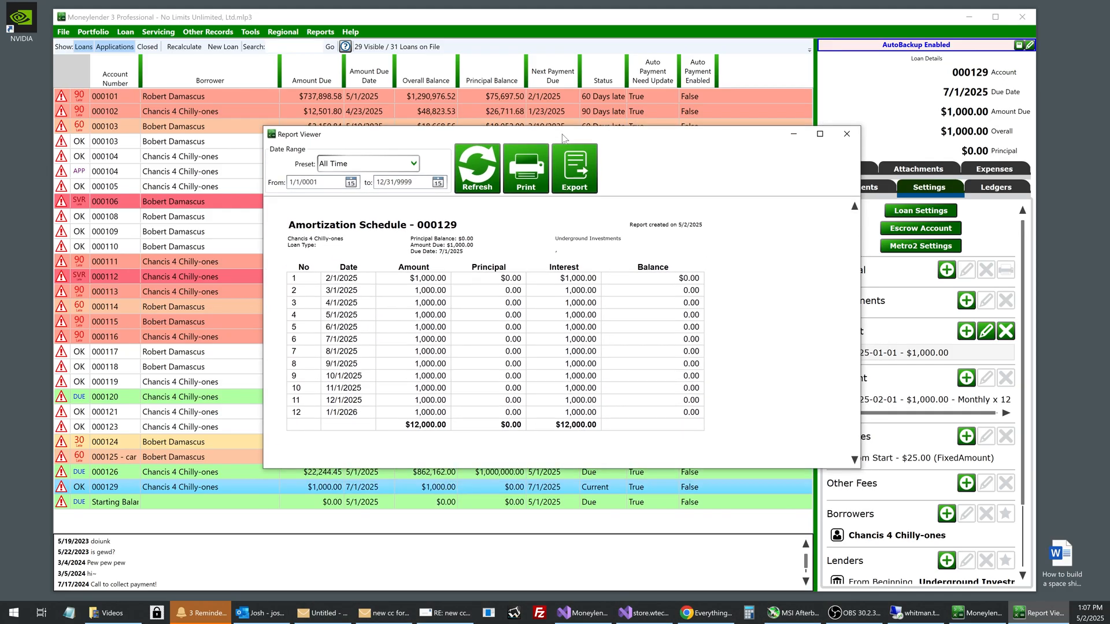
{"action": "left_click_drag", "start_coordinate": [572, 278], "coordinate": [572, 425]}
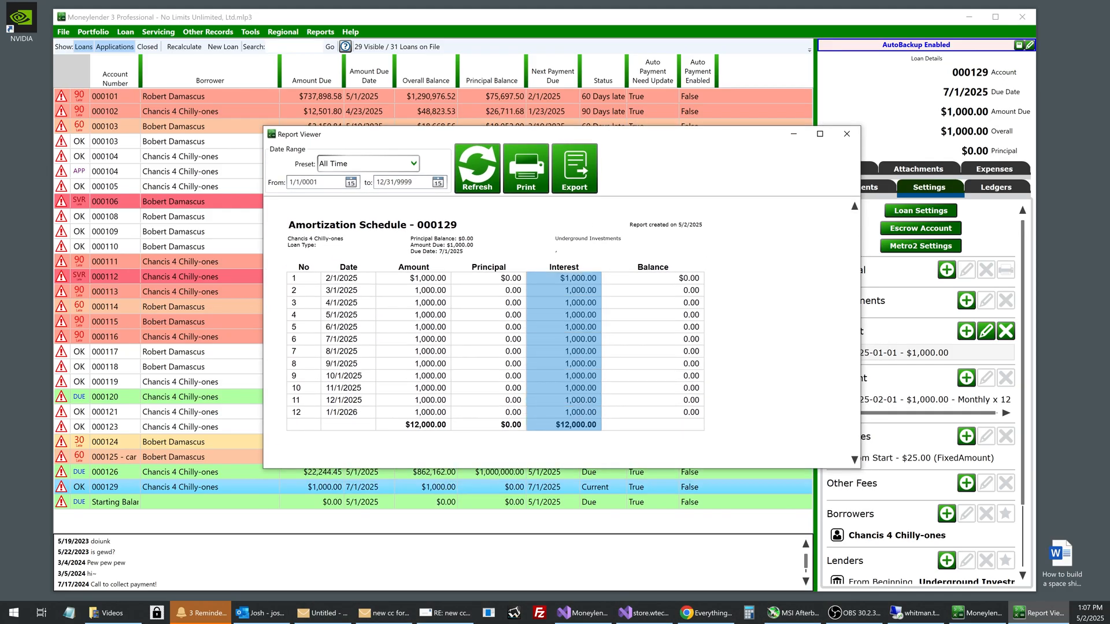
{"action": "left_click", "coordinate": [847, 133]}
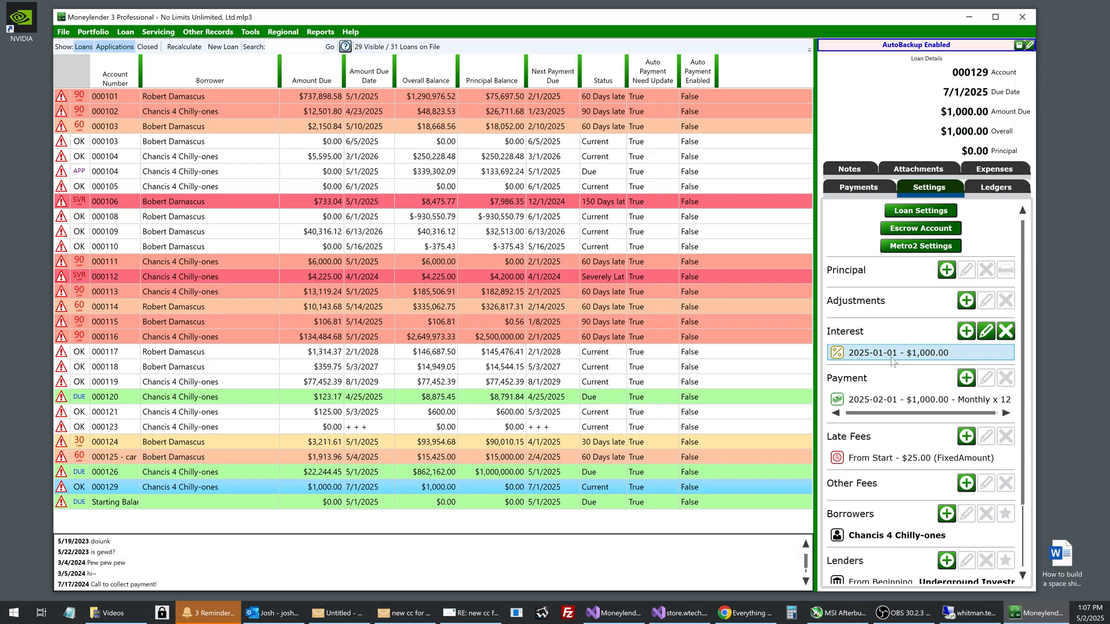
Delete the 2025-01-01 interest entry of $1,000.00 from the loan's settings
{"action": "left_click", "coordinate": [1005, 334]}
{"action": "left_click", "coordinate": [593, 349]}
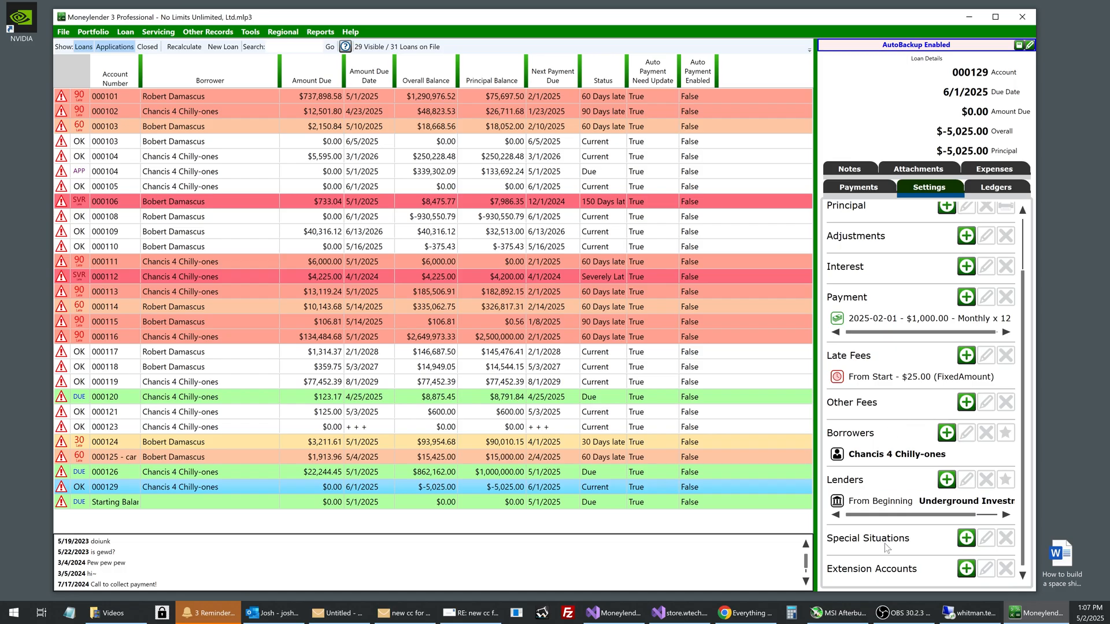
Start a monthly charge of 1,000.00 described as Rent on the loan's extension account 1
{"action": "left_click", "coordinate": [966, 568]}
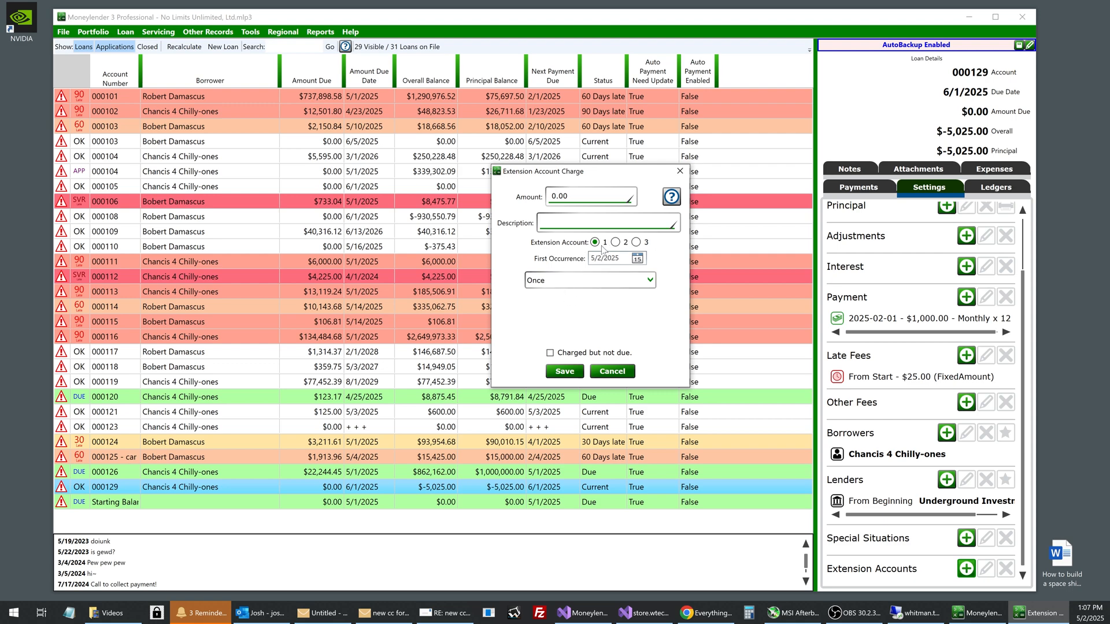
{"action": "left_click", "coordinate": [621, 209]}
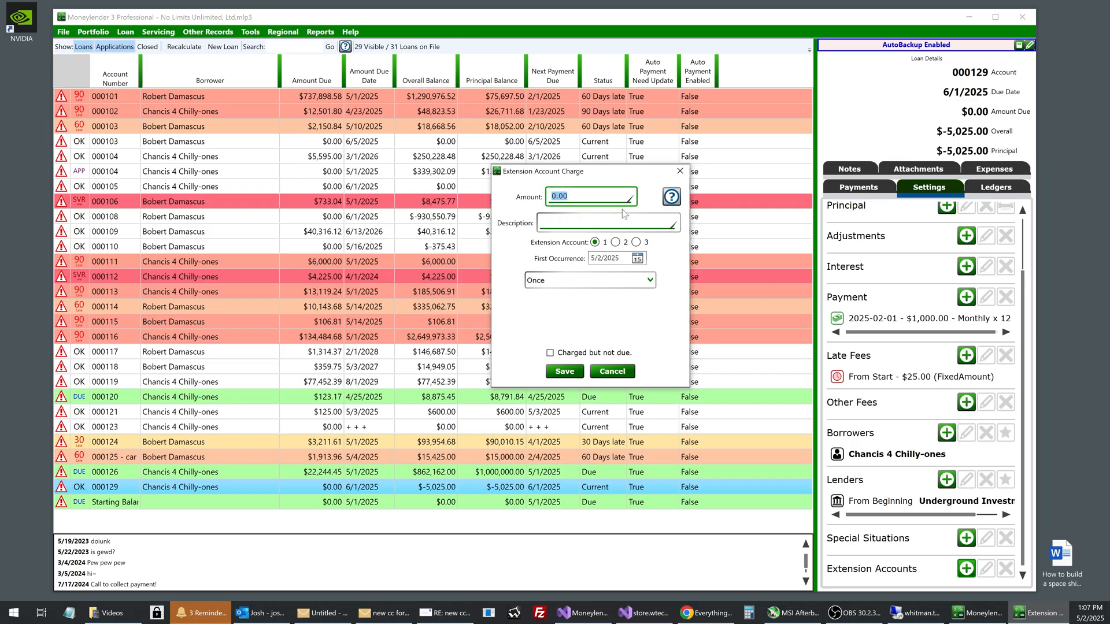
{"action": "type", "text": "1000"}
{"action": "key", "text": "Tab"}
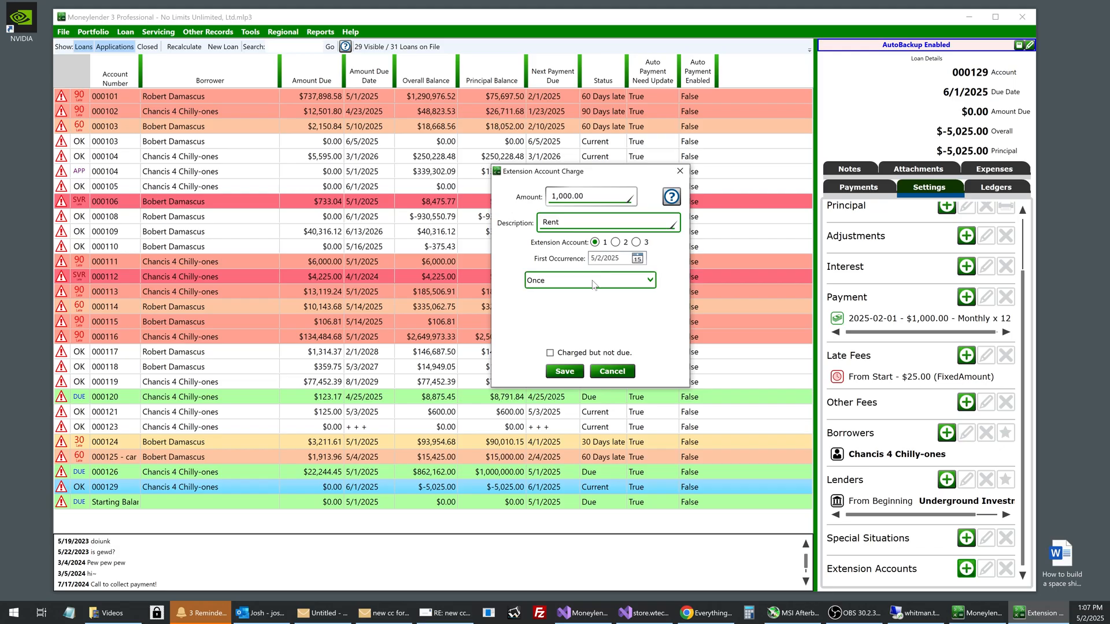
{"action": "left_click", "coordinate": [570, 280]}
{"action": "left_click", "coordinate": [567, 329]}
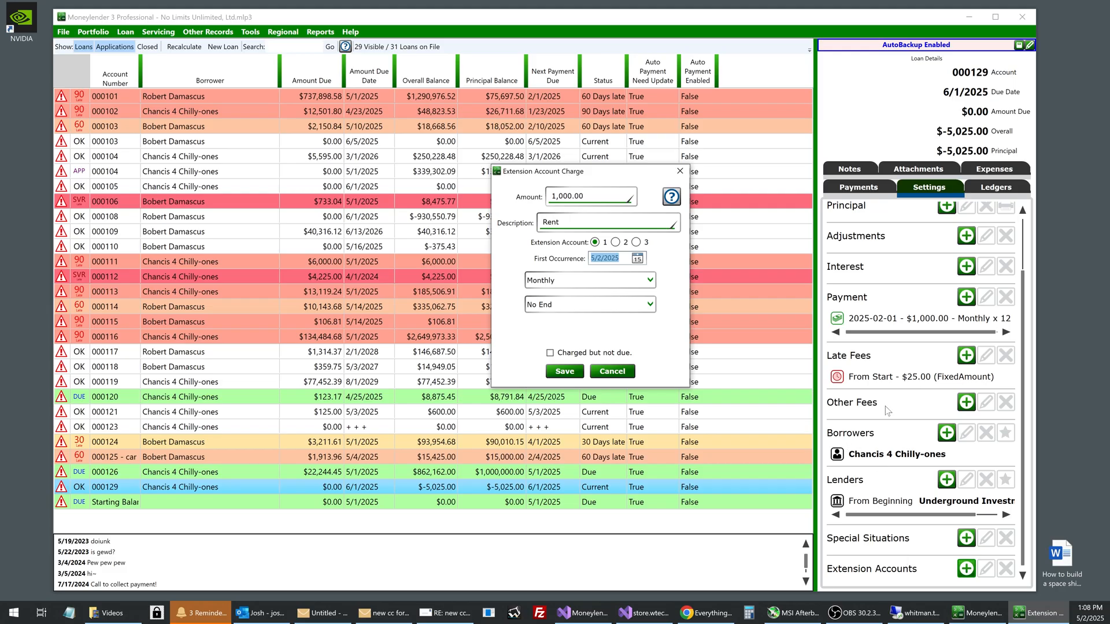
End the Rent charge after 12 occurrences, set its first occurrence date, and save it
{"action": "left_click", "coordinate": [578, 305]}
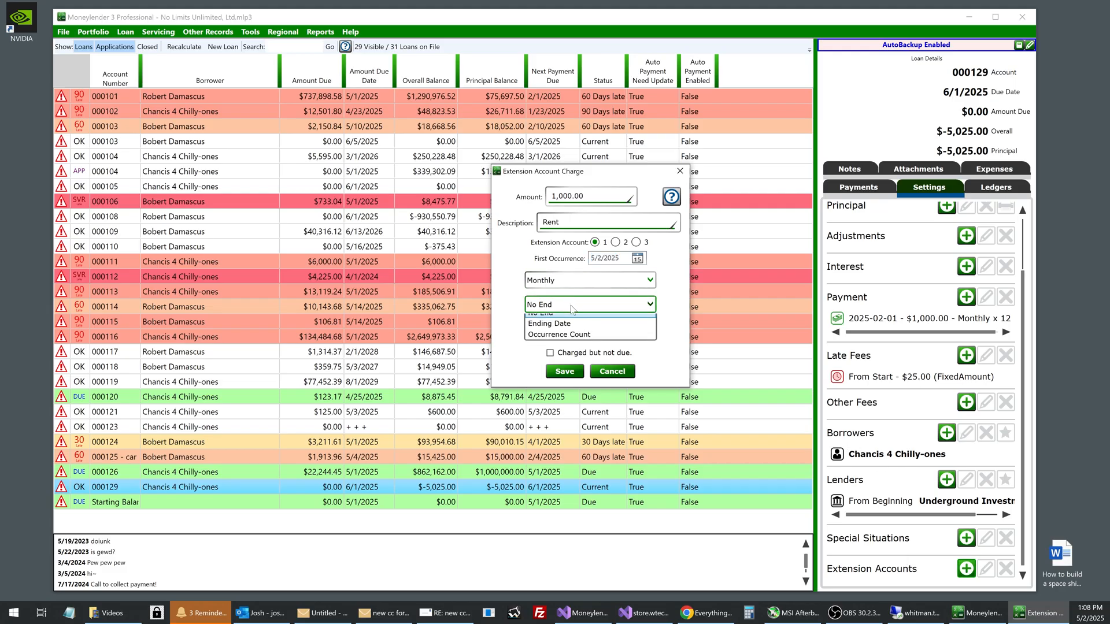
{"action": "left_click", "coordinate": [562, 321]}
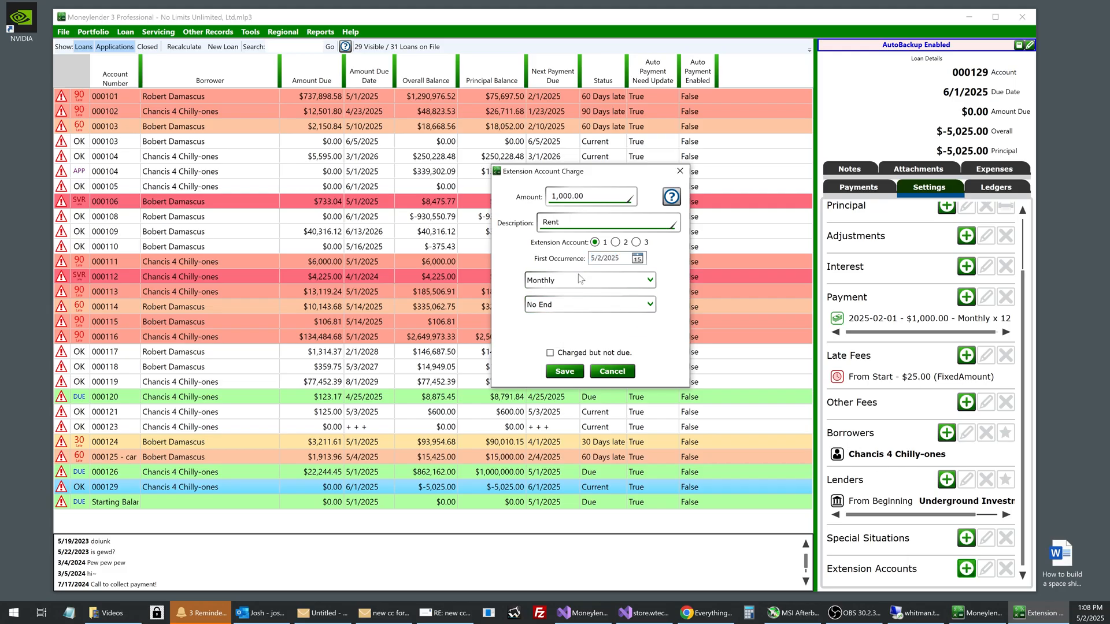
{"action": "left_click", "coordinate": [636, 259]}
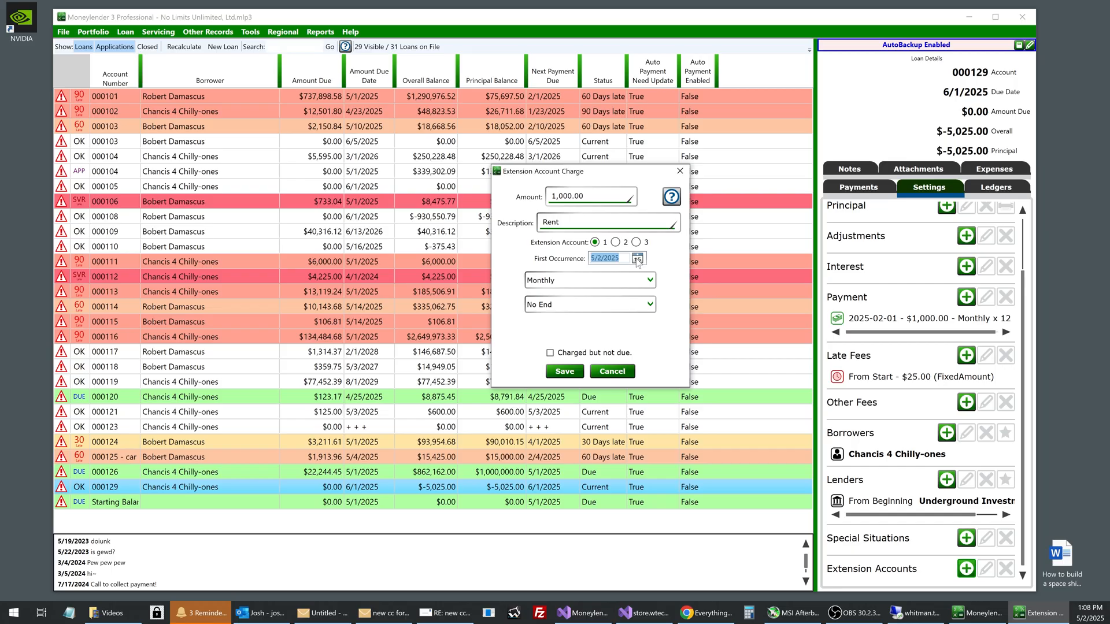
{"action": "left_click", "coordinate": [589, 305]}
{"action": "left_click", "coordinate": [574, 343]}
{"action": "left_click", "coordinate": [581, 324]}
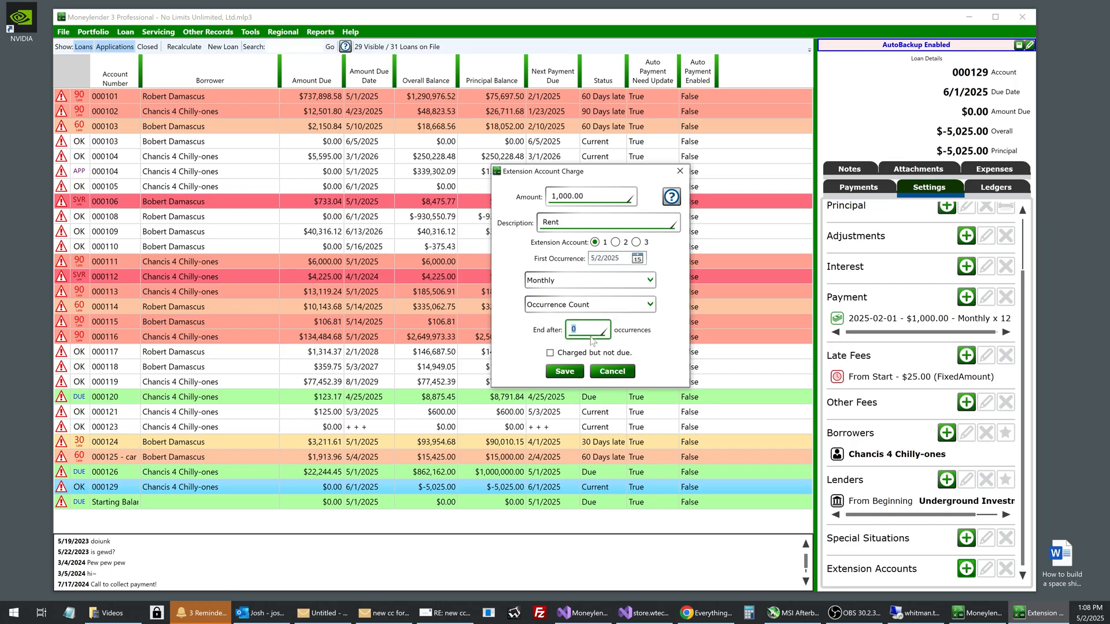
{"action": "type", "text": "12"}
{"action": "left_click", "coordinate": [610, 259]}
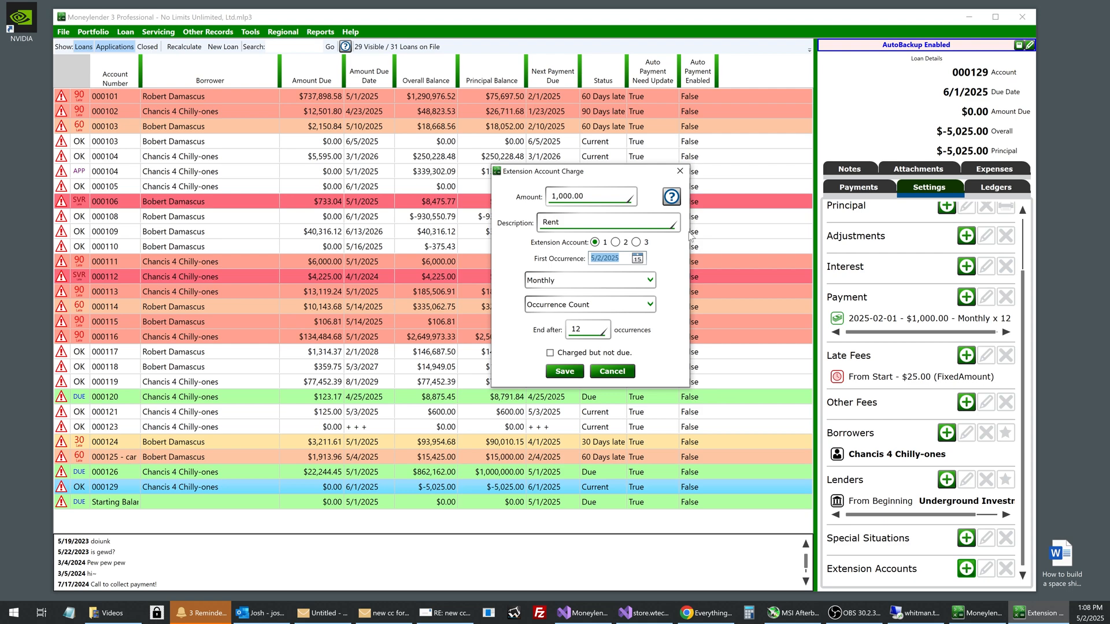
{"action": "type", "text": "2"}
{"action": "left_click", "coordinate": [563, 372]}
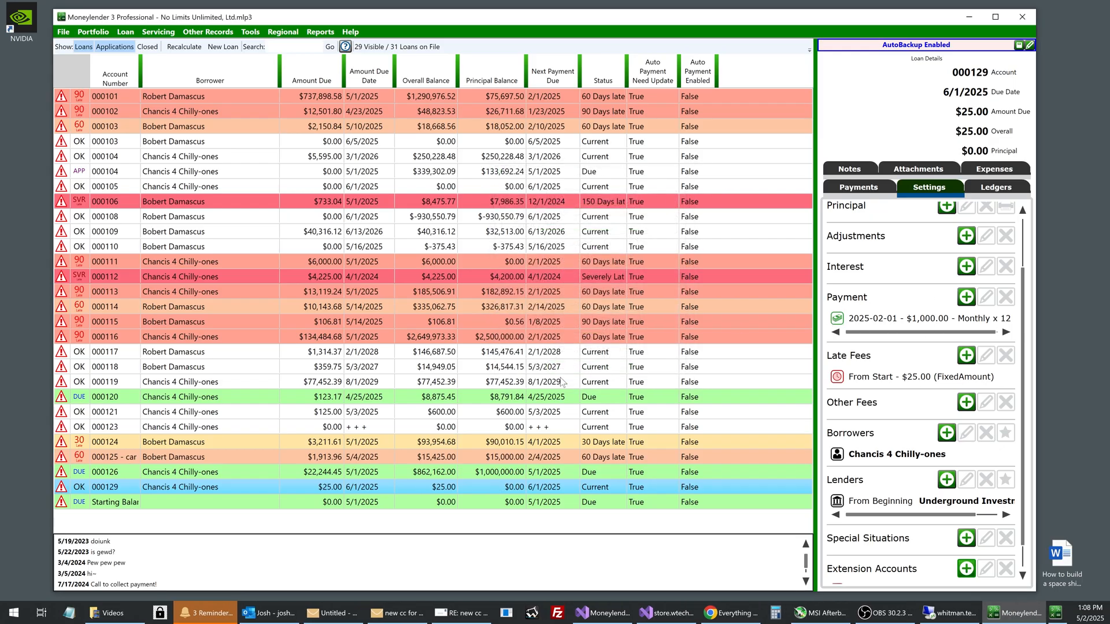
Examine how the payments are distributed in loan 000129's Payment Distribution report and close the report
{"action": "left_click", "coordinate": [320, 33]}
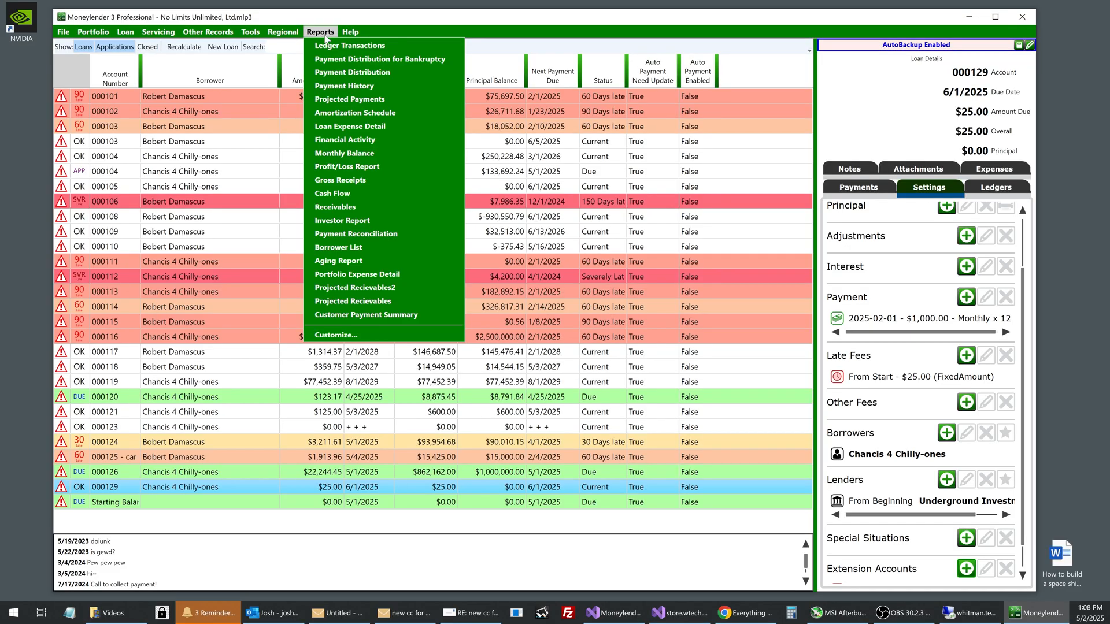
{"action": "left_click", "coordinate": [363, 71]}
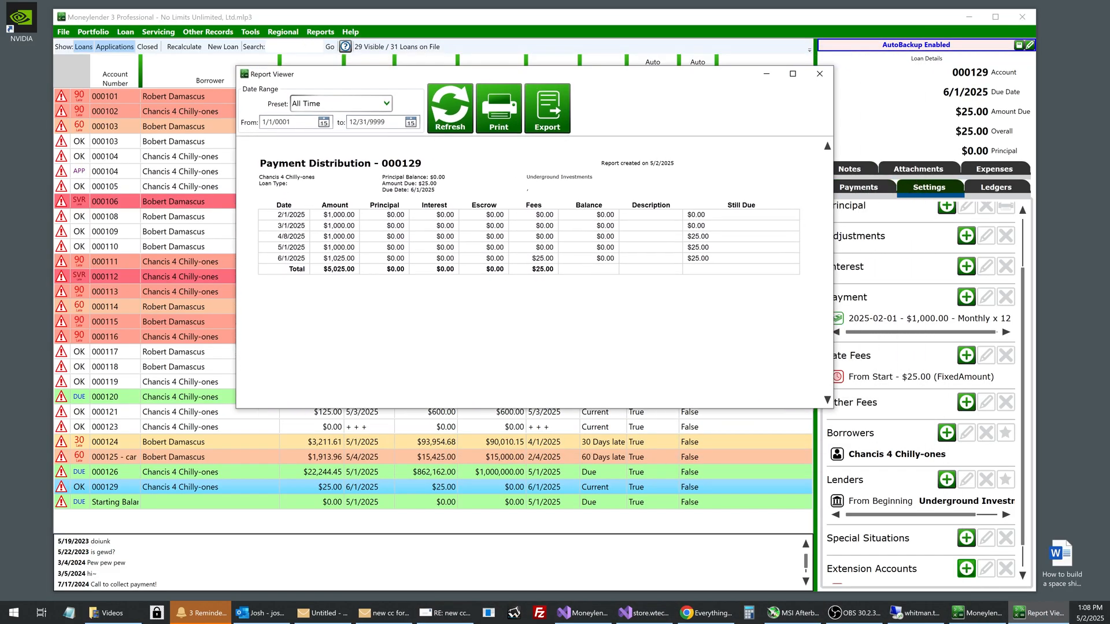
{"action": "left_click_drag", "start_coordinate": [323, 215], "coordinate": [722, 270]}
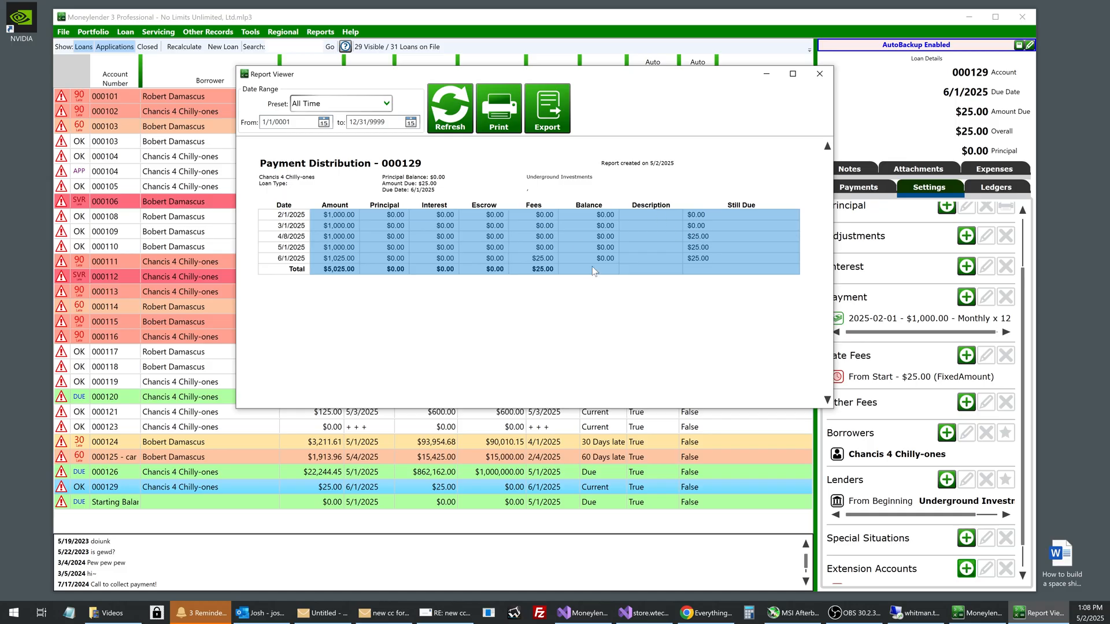
{"action": "left_click", "coordinate": [819, 73]}
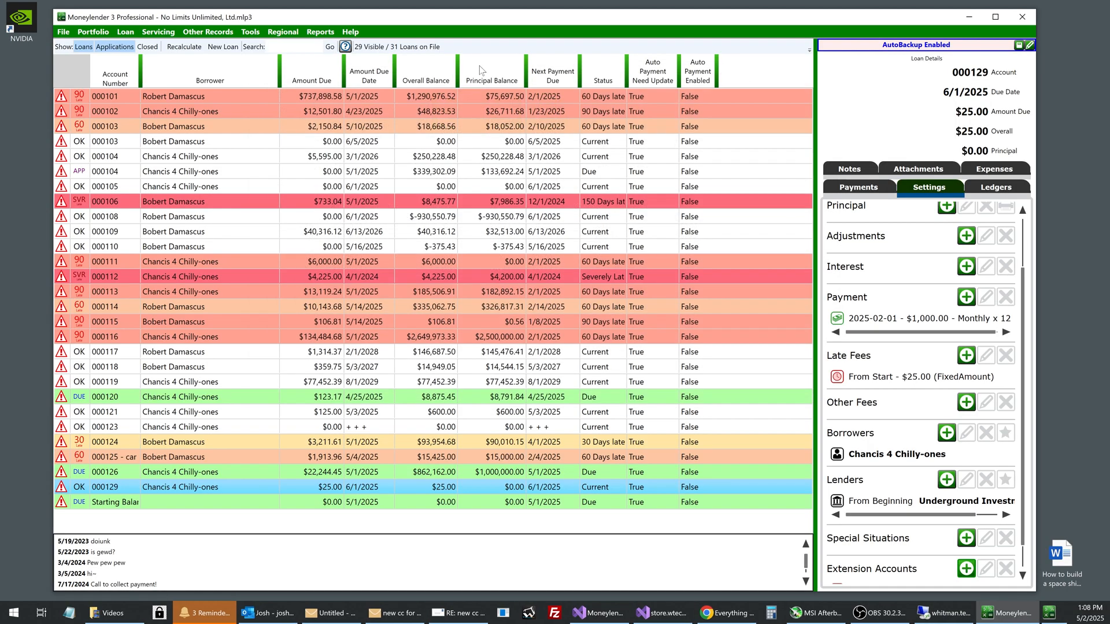
Edit the Payment Distribution report design and add a column headed Rent with the value Payment:ExtensionAccount1
{"action": "left_click", "coordinate": [320, 32]}
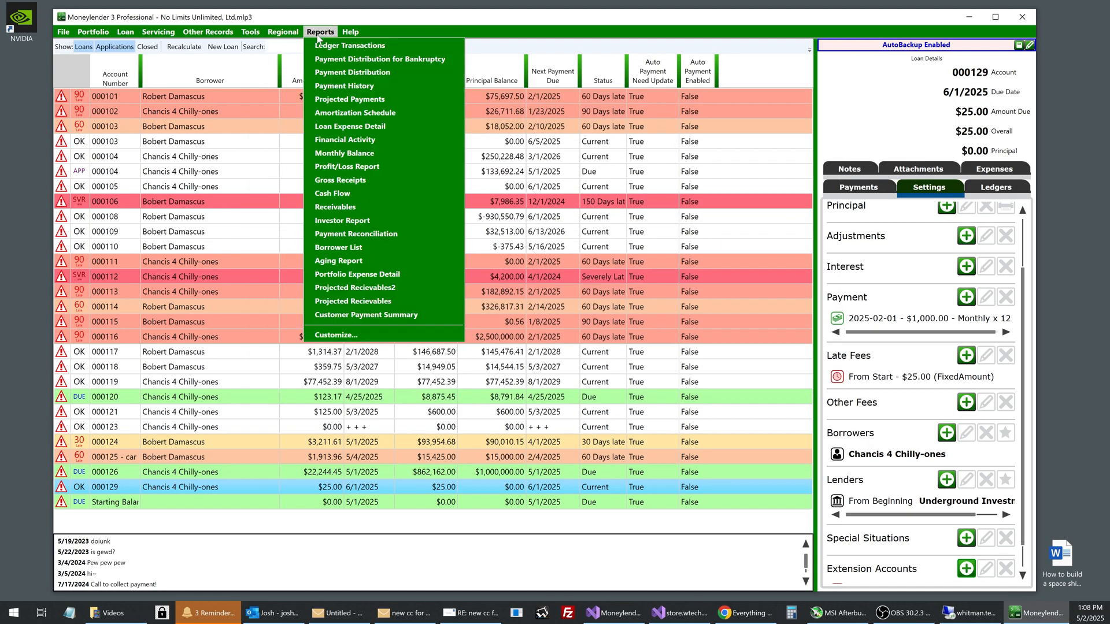
{"action": "left_click", "coordinate": [362, 336]}
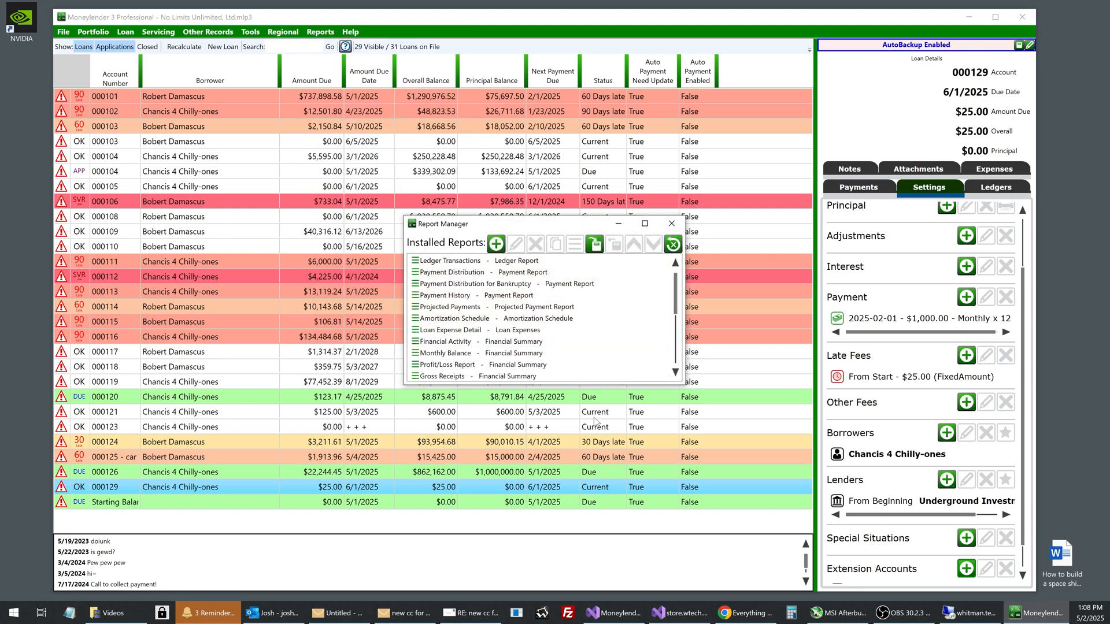
{"action": "left_click", "coordinate": [466, 272]}
{"action": "left_click", "coordinate": [516, 245]}
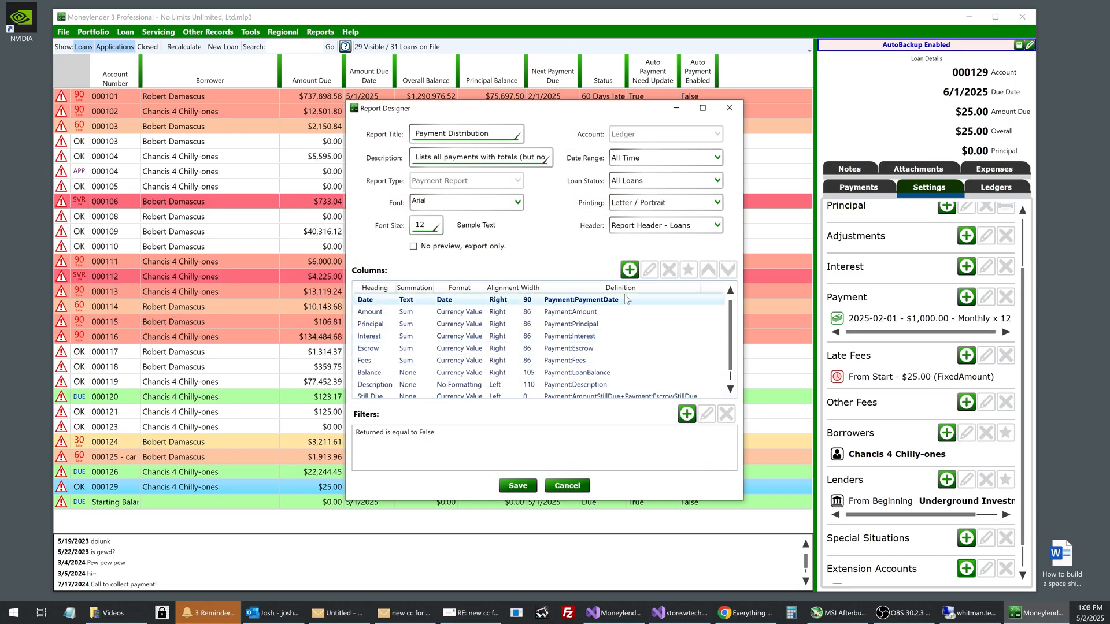
{"action": "left_click", "coordinate": [629, 270]}
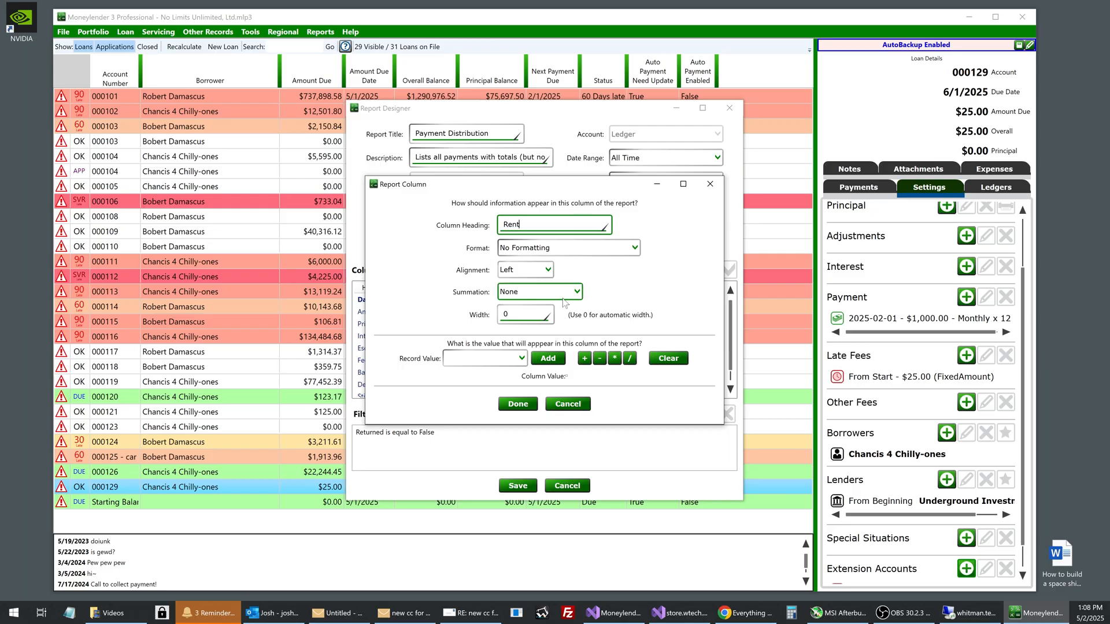
{"action": "left_click", "coordinate": [520, 360]}
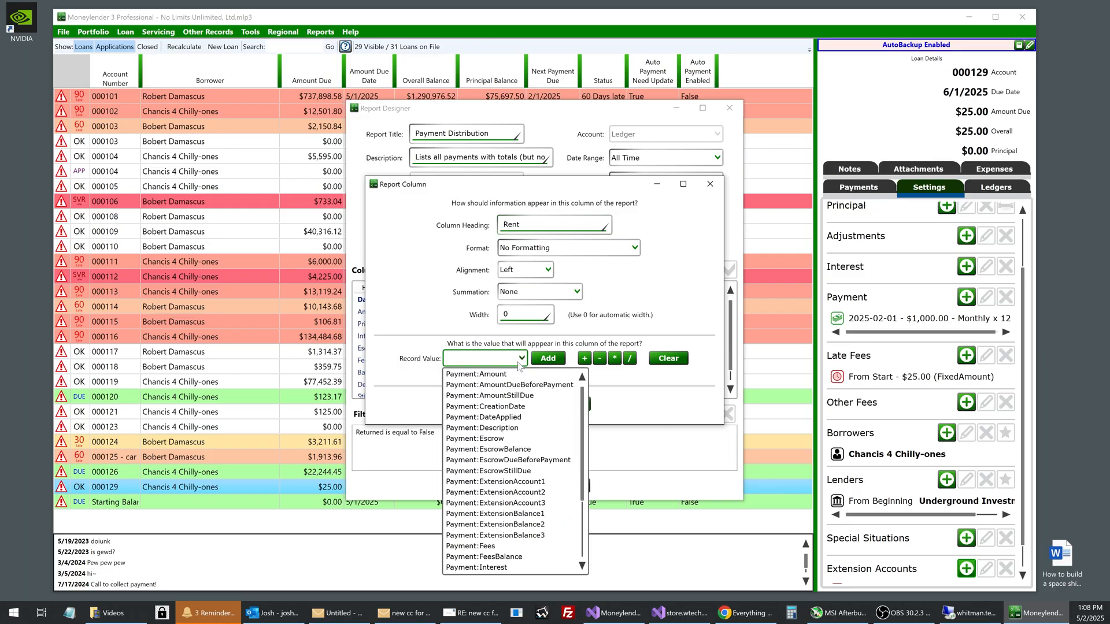
{"action": "left_click", "coordinate": [545, 484]}
{"action": "left_click", "coordinate": [548, 359]}
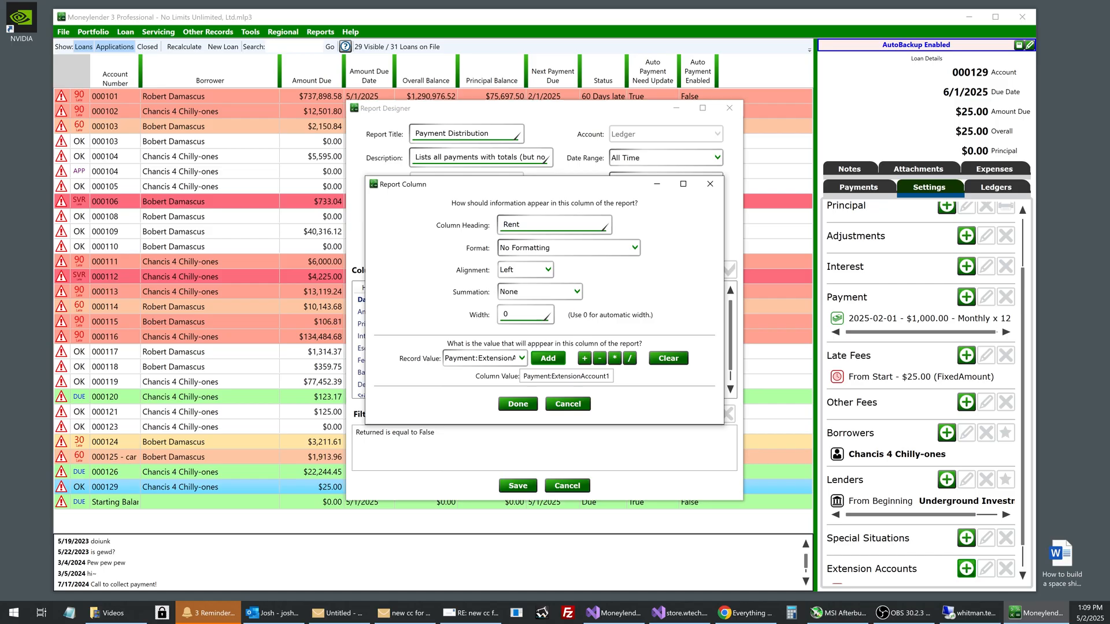
Set the Rent column to Currency Value format, right alignment, Sum summation and width 86, and accept the column
{"action": "left_click", "coordinate": [548, 252]}
{"action": "left_click", "coordinate": [549, 296]}
{"action": "left_click", "coordinate": [540, 270]}
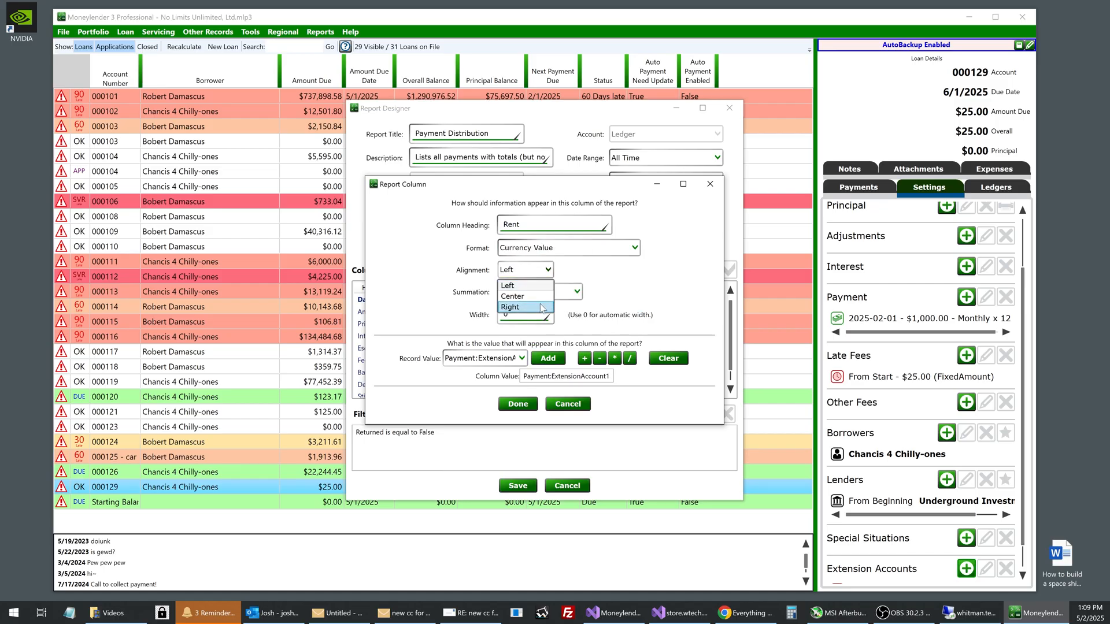
{"action": "left_click", "coordinate": [541, 307]}
{"action": "left_click", "coordinate": [537, 291]}
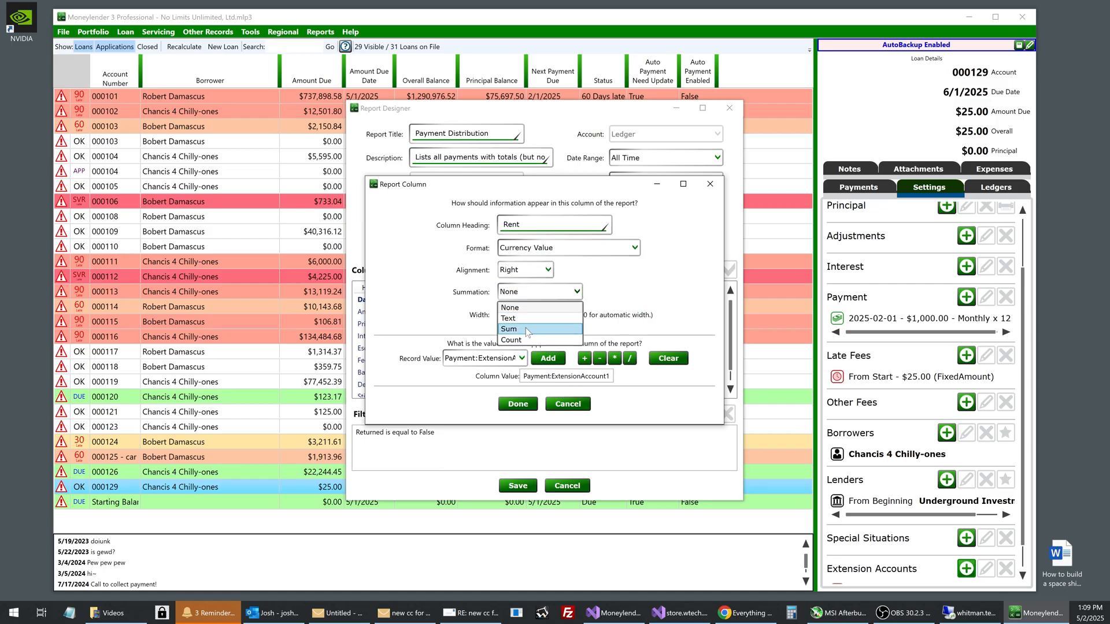
{"action": "left_click", "coordinate": [527, 329]}
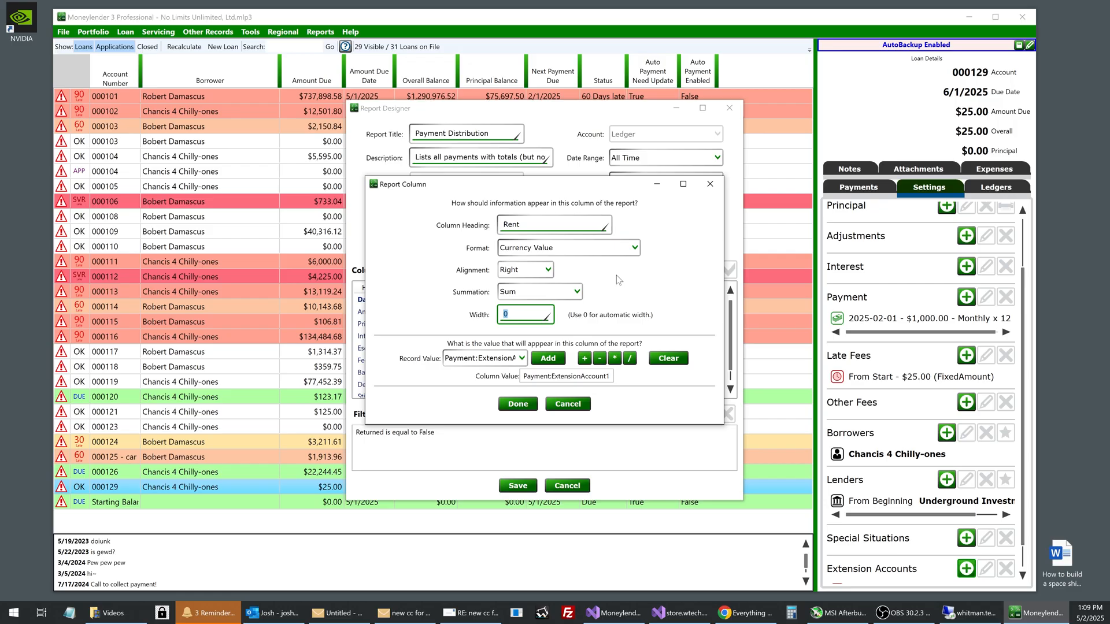
{"action": "type", "text": "86"}
{"action": "left_click", "coordinate": [532, 378]}
{"action": "left_click", "coordinate": [518, 404]}
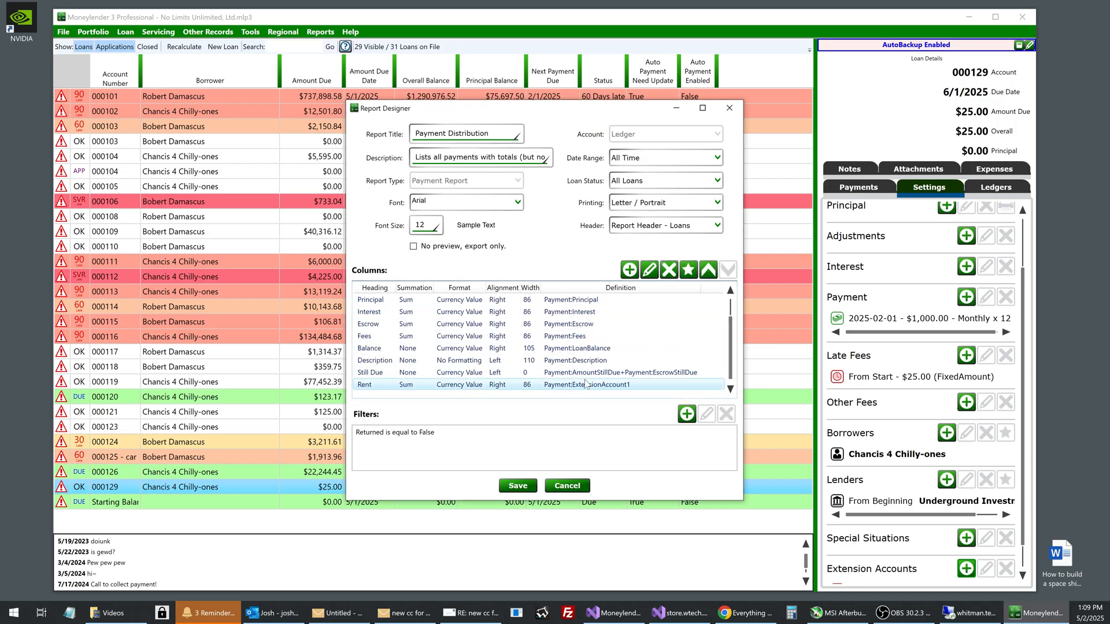
Place the Rent column between Interest and Escrow, save the report design, and close the report manager
{"action": "left_click", "coordinate": [569, 385]}
{"action": "left_click", "coordinate": [709, 269]}
{"action": "left_click", "coordinate": [709, 269]}
{"action": "left_click", "coordinate": [708, 270]}
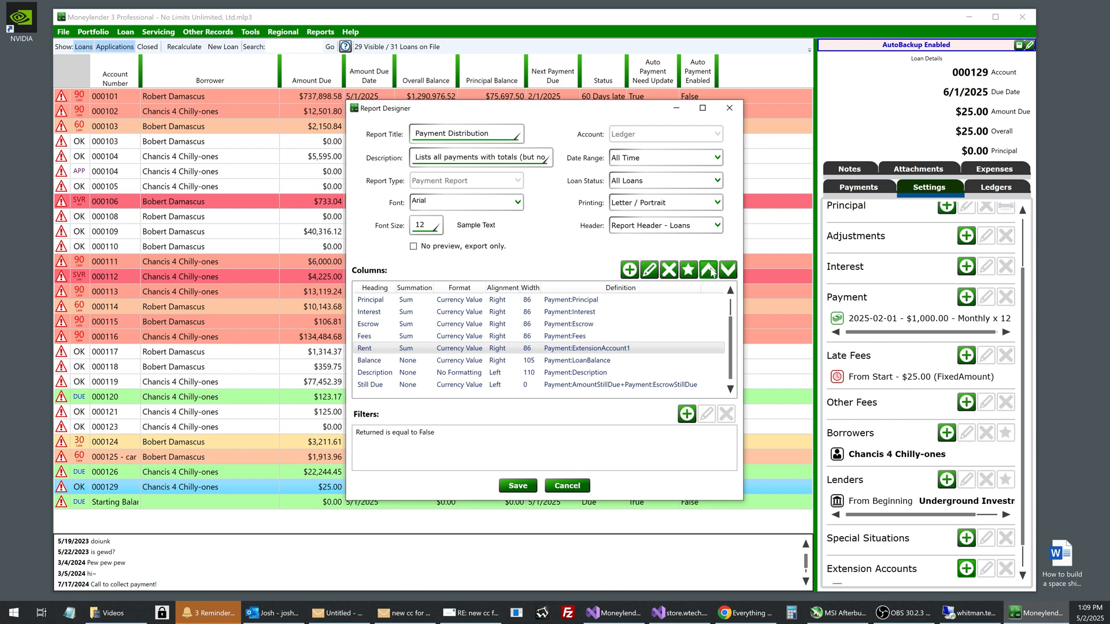
{"action": "left_click", "coordinate": [711, 271]}
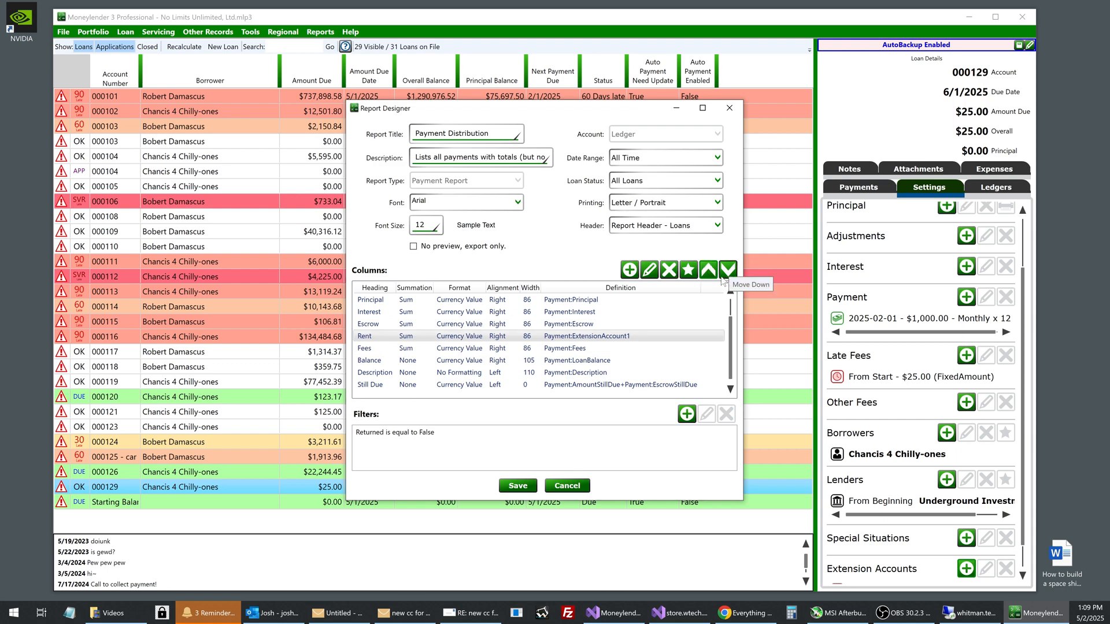
{"action": "left_click", "coordinate": [708, 270]}
{"action": "scroll", "coordinate": [433, 361], "scroll_direction": "up", "scroll_amount": 1}
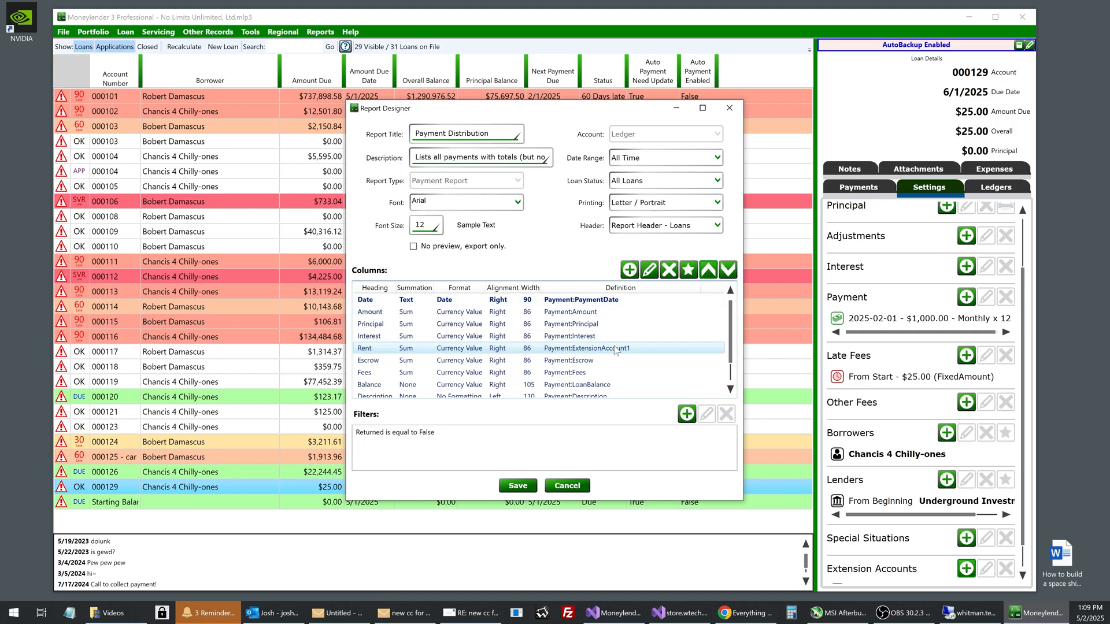
{"action": "left_click", "coordinate": [518, 485]}
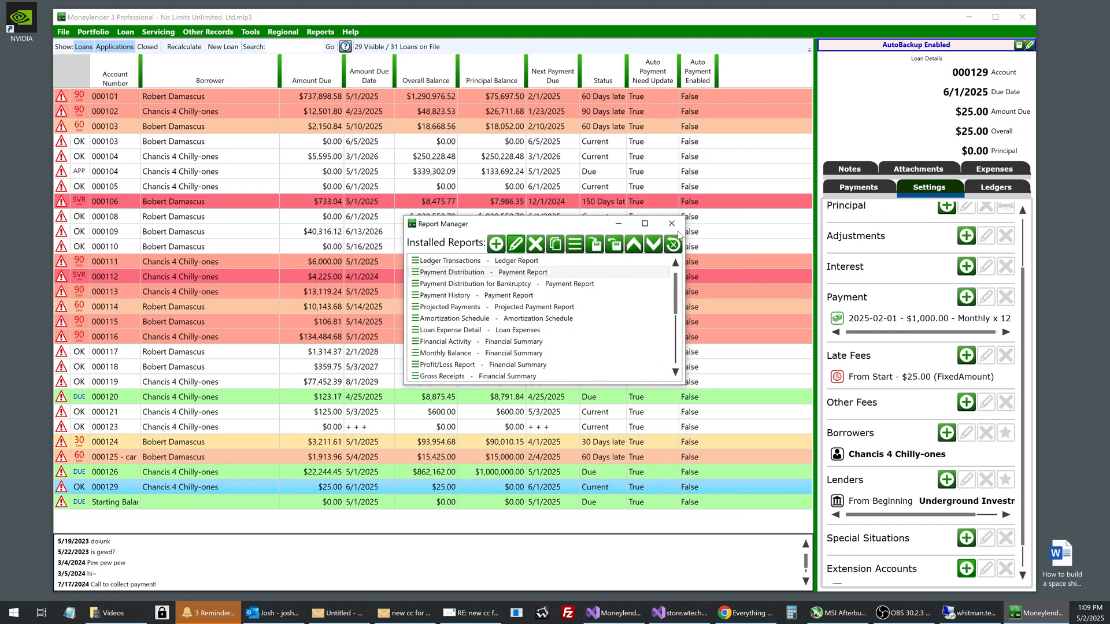
{"action": "left_click", "coordinate": [671, 223]}
Review the Rent column in loan 000129's Payment Distribution report and close the report
{"action": "left_click", "coordinate": [320, 32]}
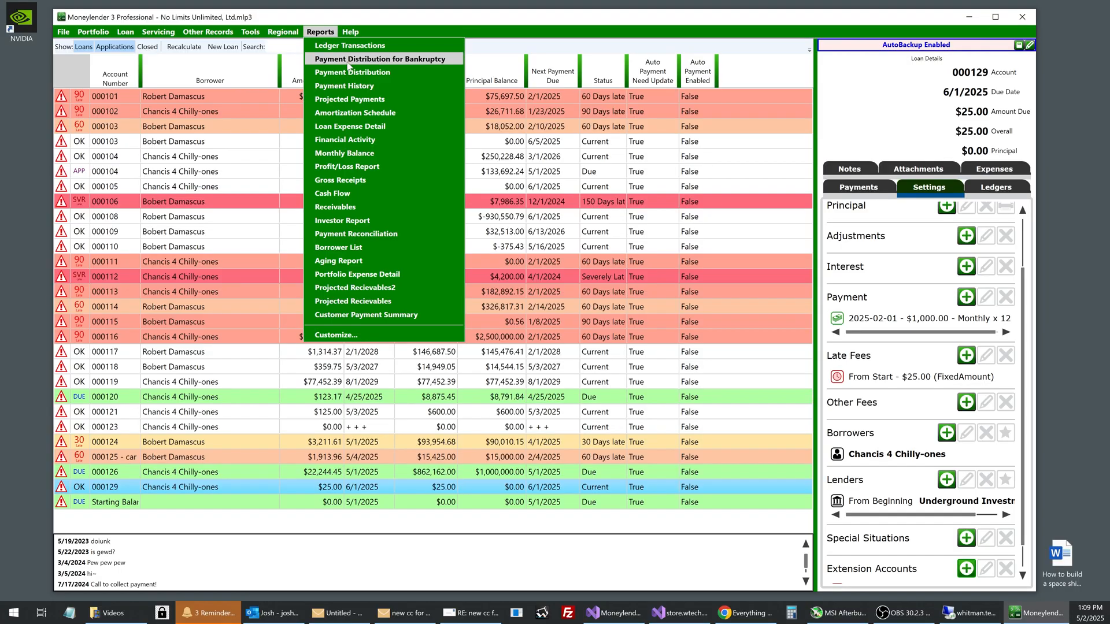
{"action": "left_click", "coordinate": [347, 62]}
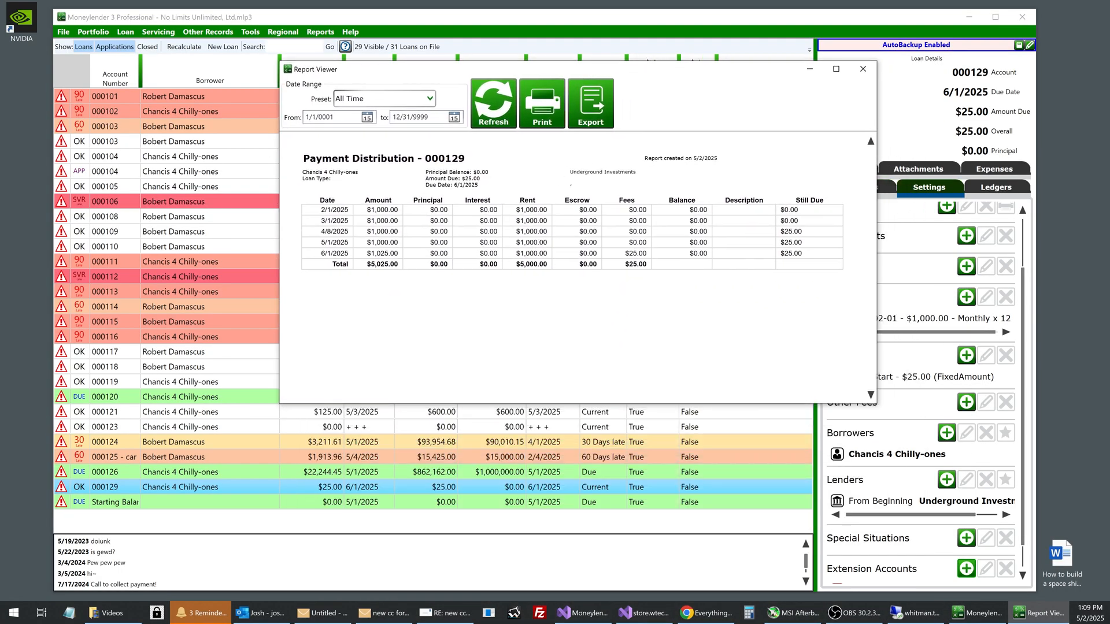
{"action": "left_click_drag", "start_coordinate": [530, 210], "coordinate": [529, 264]}
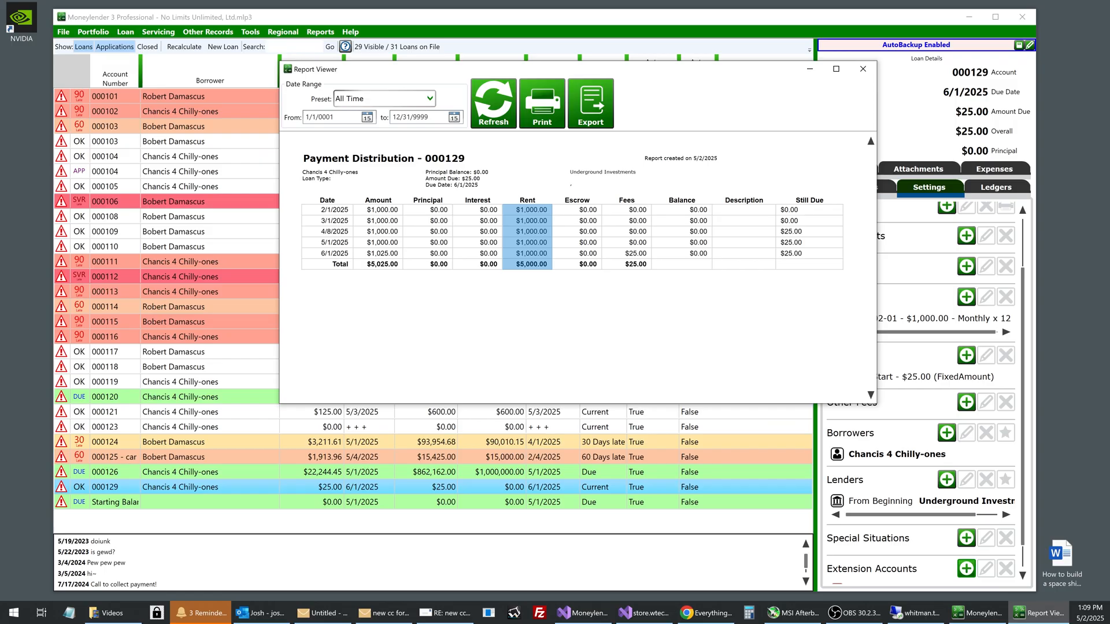
{"action": "left_click", "coordinate": [862, 69]}
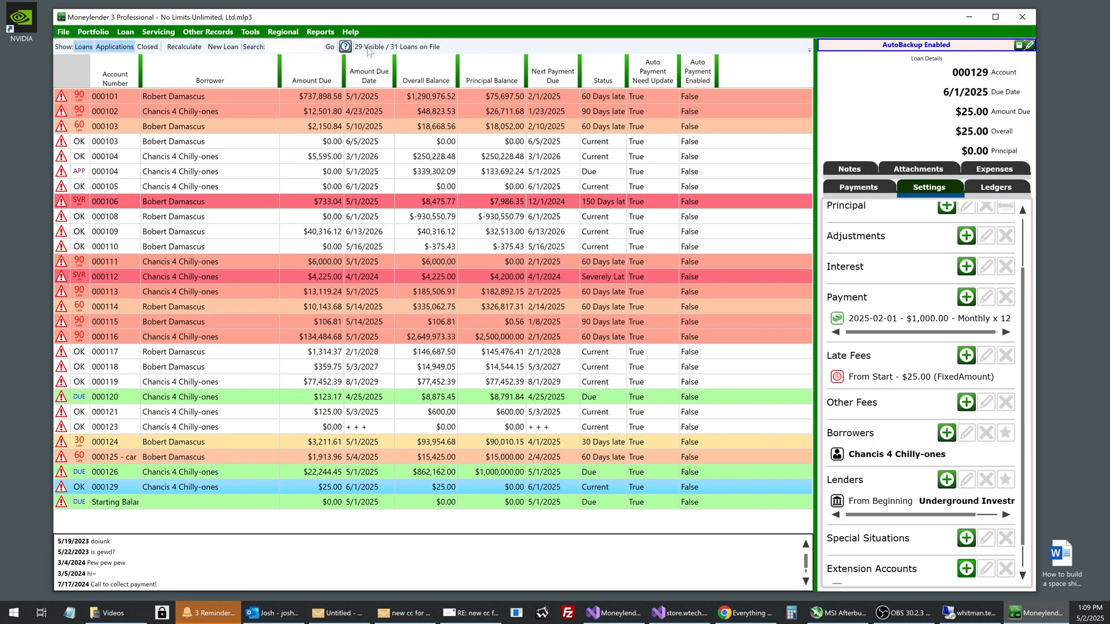
View the columns of the Financial Activity report for all loans over the last 12 months and close it
{"action": "left_click", "coordinate": [320, 31]}
{"action": "left_click", "coordinate": [398, 179]}
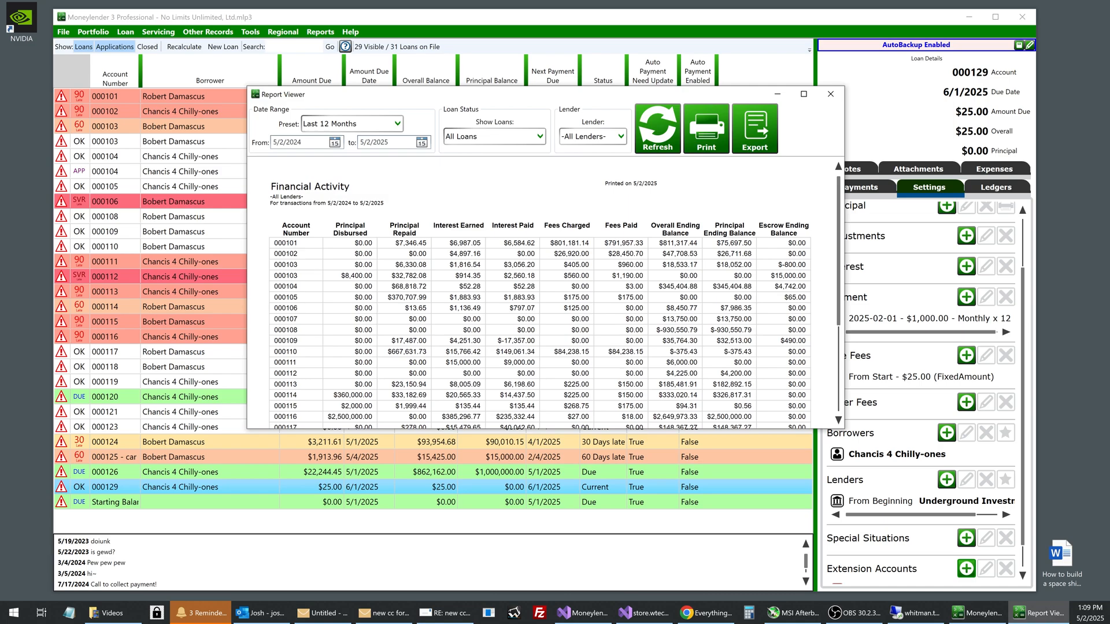
{"action": "left_click", "coordinate": [830, 94]}
Open the Financial Activity report design for editing and add a new column headed Rents Paid
{"action": "left_click", "coordinate": [321, 33]}
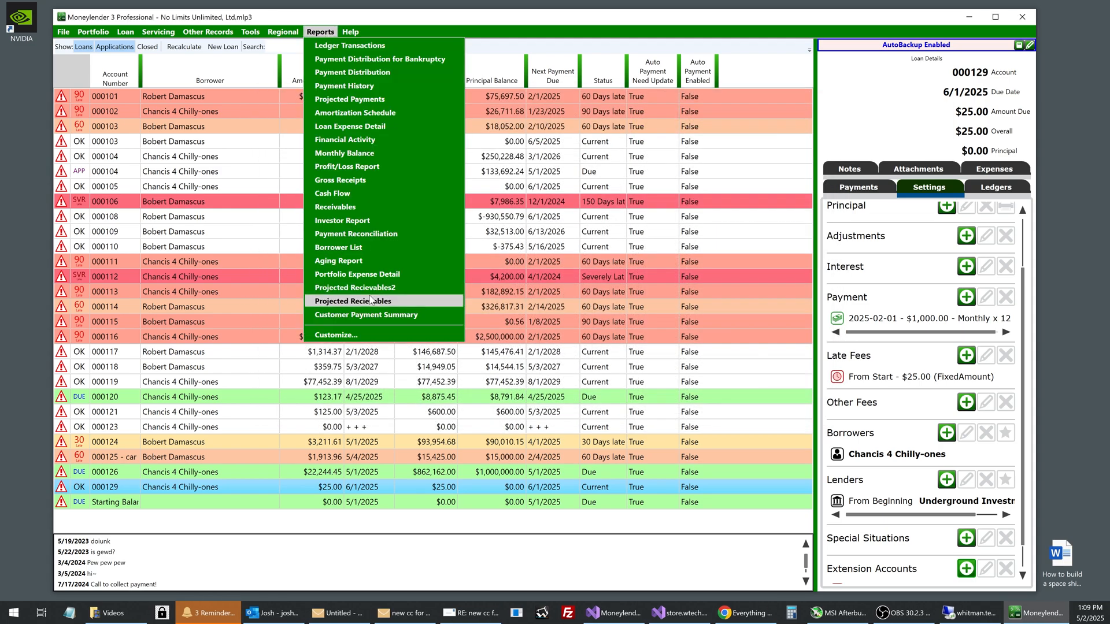
{"action": "left_click", "coordinate": [335, 335]}
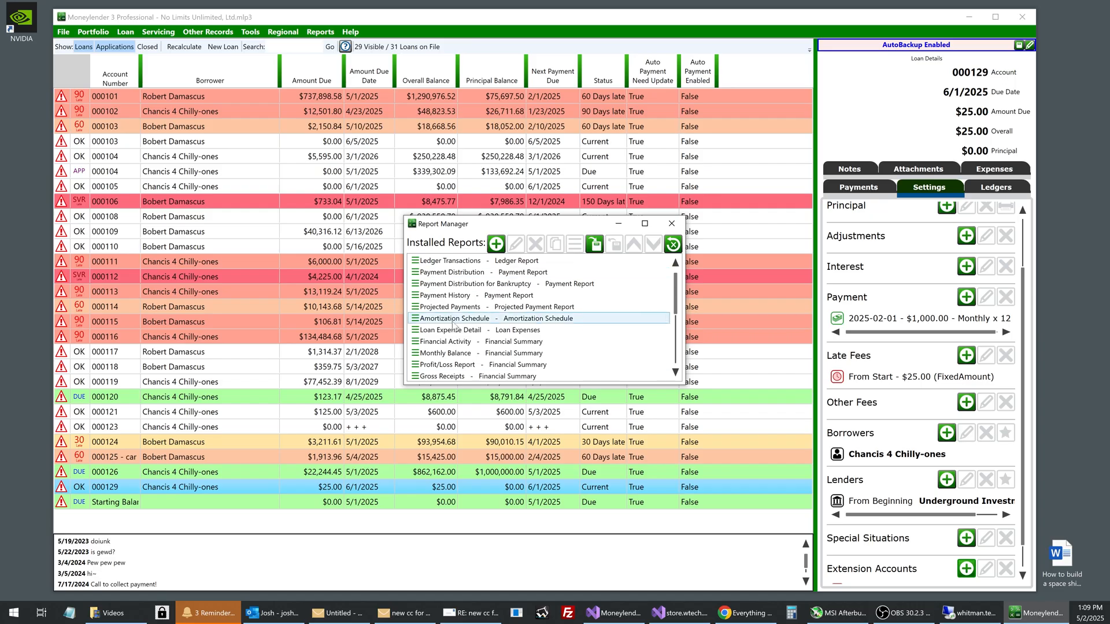
{"action": "left_click", "coordinate": [461, 342]}
{"action": "left_click", "coordinate": [516, 246]}
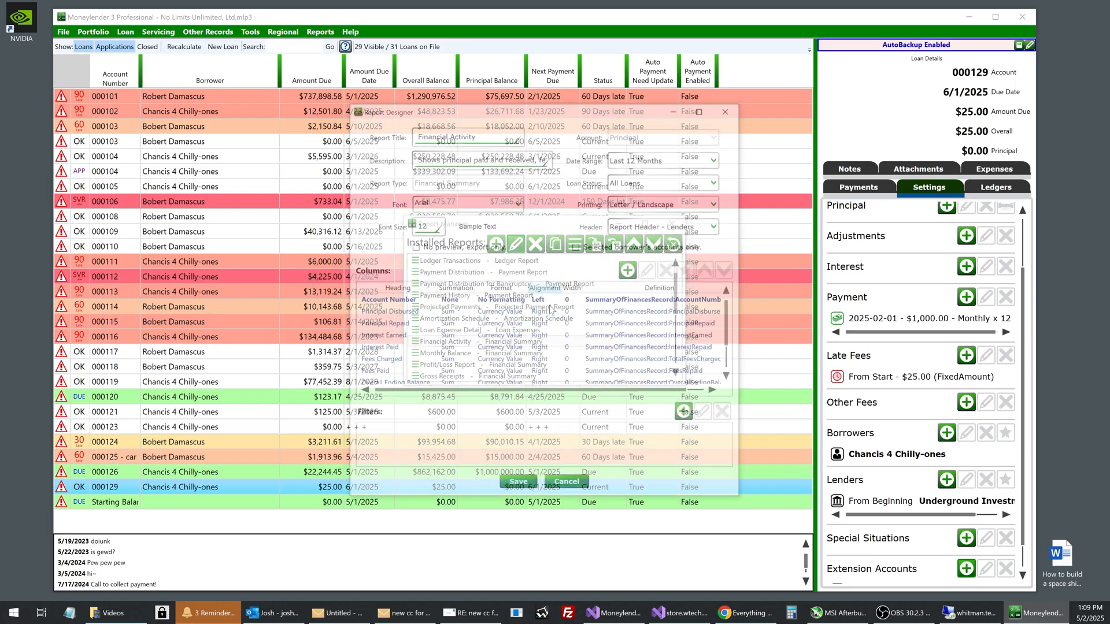
{"action": "left_click", "coordinate": [632, 274]}
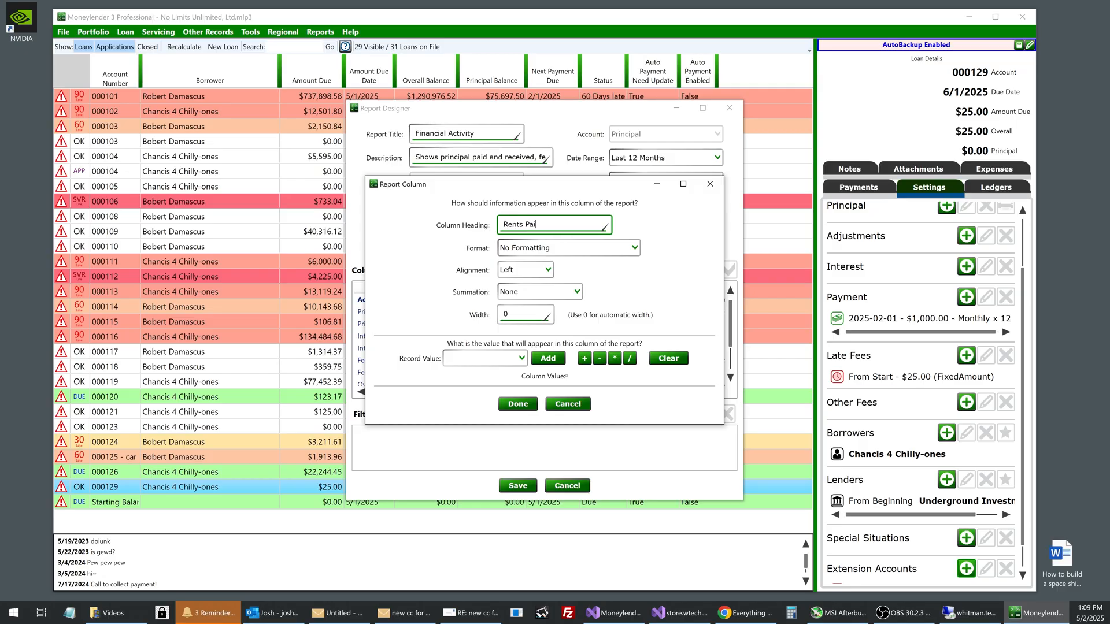
Set the Rents Paid column's value to the record field SummaryOfFinancesRecord:Extension1Paid
{"action": "left_click", "coordinate": [491, 359]}
{"action": "scroll", "coordinate": [550, 414], "scroll_direction": "down", "scroll_amount": 2}
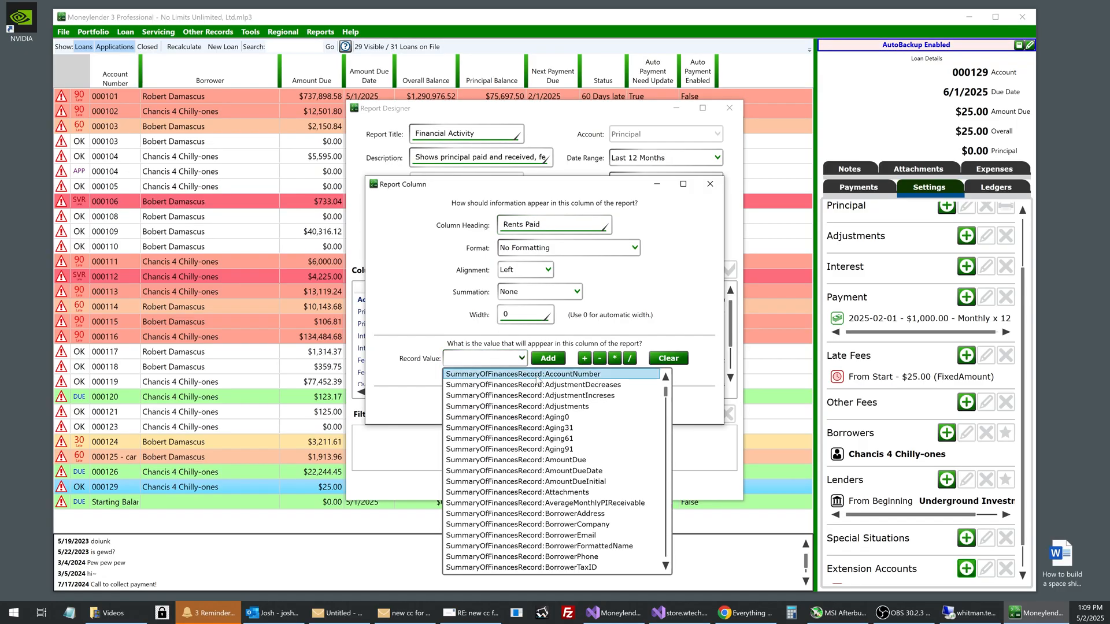
{"action": "scroll", "coordinate": [552, 419], "scroll_direction": "down", "scroll_amount": 6}
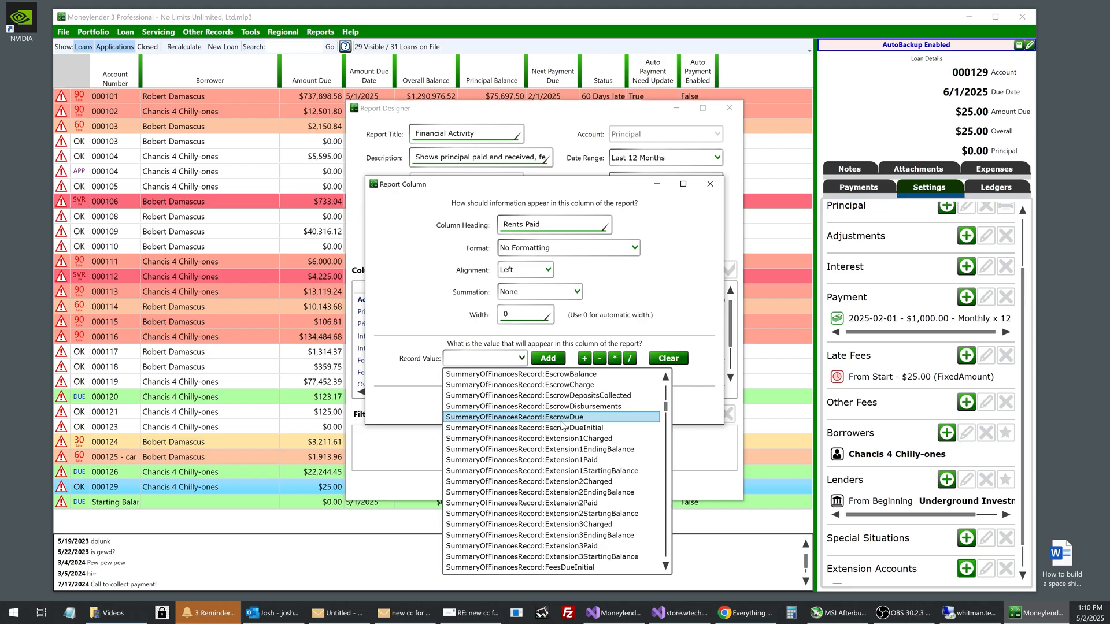
{"action": "left_click", "coordinate": [590, 461]}
{"action": "left_click", "coordinate": [548, 358]}
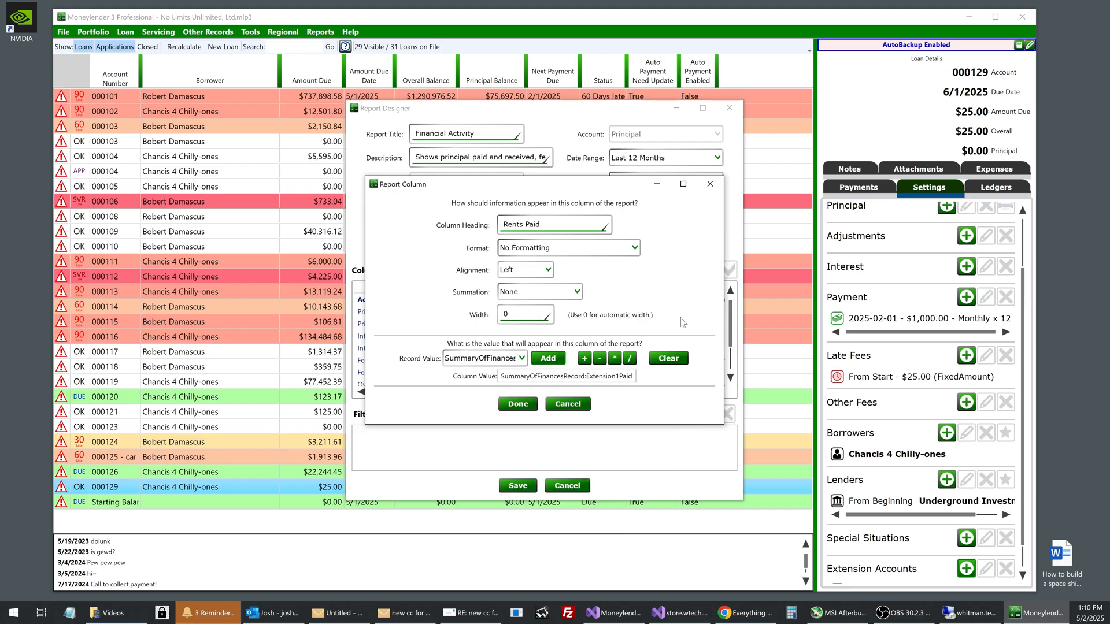
Give the Rents Paid column Currency Value format, right alignment and Sum summation, and accept the column
{"action": "left_click", "coordinate": [567, 248]}
{"action": "left_click", "coordinate": [527, 296]}
{"action": "left_click", "coordinate": [526, 269]}
{"action": "left_click", "coordinate": [525, 307]}
{"action": "left_click", "coordinate": [553, 292]}
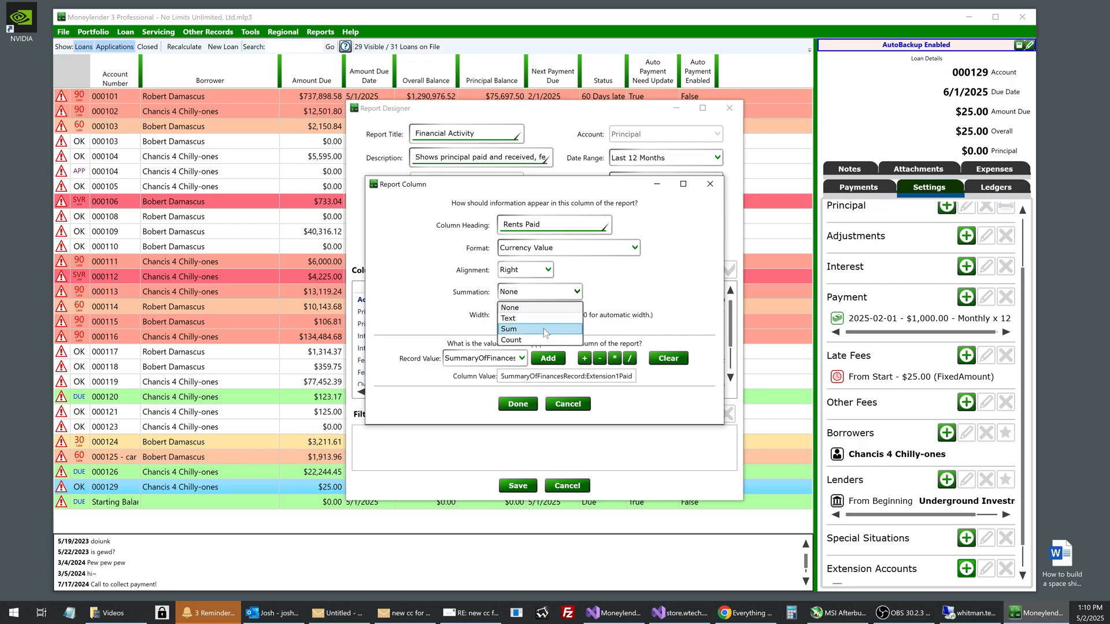
{"action": "left_click", "coordinate": [539, 328]}
{"action": "left_click_drag", "start_coordinate": [439, 183], "coordinate": [485, 156]}
{"action": "left_click", "coordinate": [555, 380]}
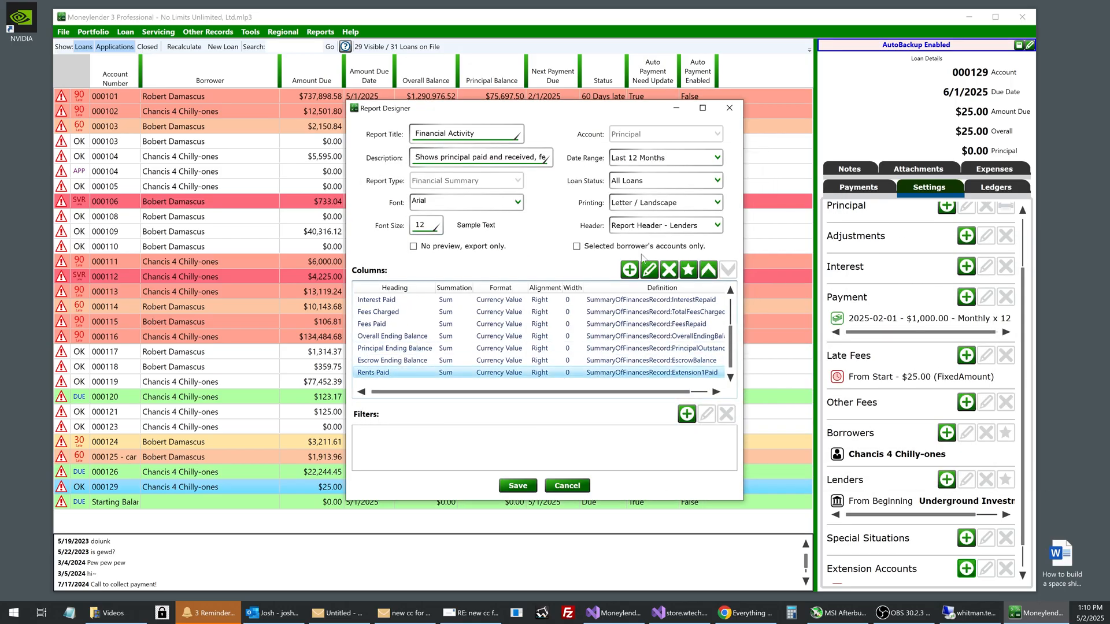
Place the Rents Paid column between Interest Paid and Fees Charged, save the report design, and close the report manager
{"action": "left_click", "coordinate": [709, 270]}
{"action": "left_click", "coordinate": [709, 271]}
{"action": "left_click", "coordinate": [708, 270]}
{"action": "left_click", "coordinate": [708, 270]}
{"action": "left_click", "coordinate": [709, 270]}
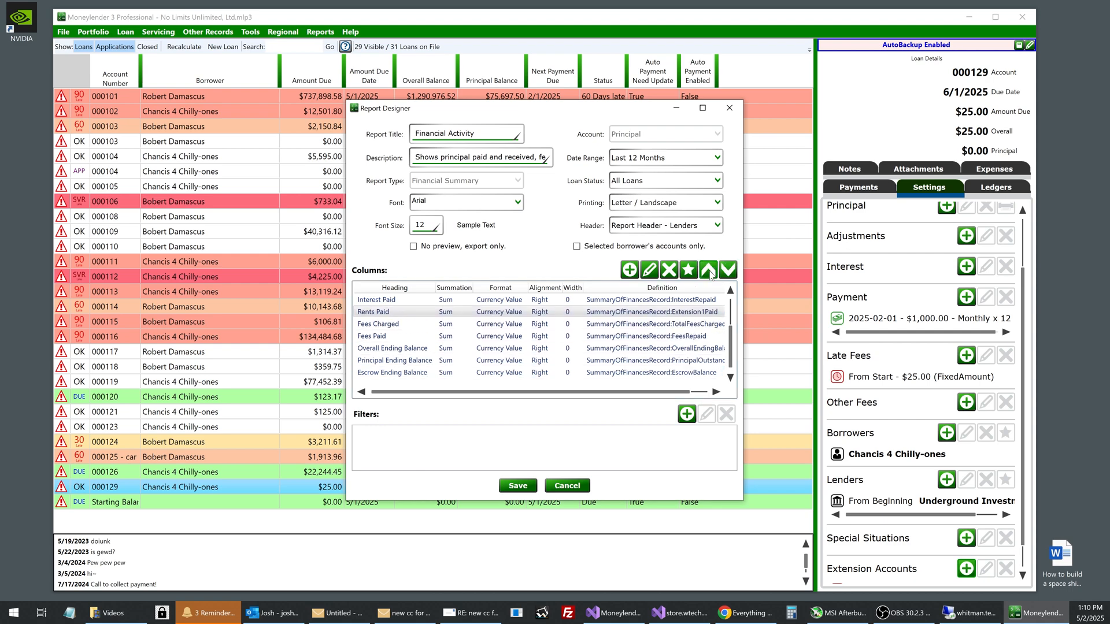
{"action": "left_click", "coordinate": [518, 489]}
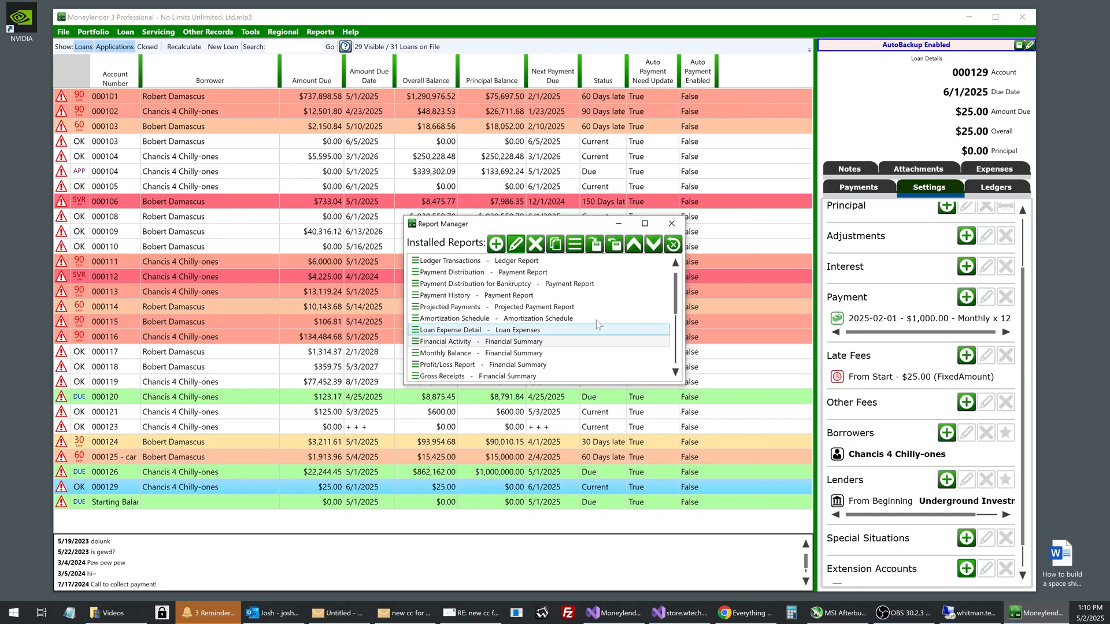
{"action": "left_click", "coordinate": [668, 225]}
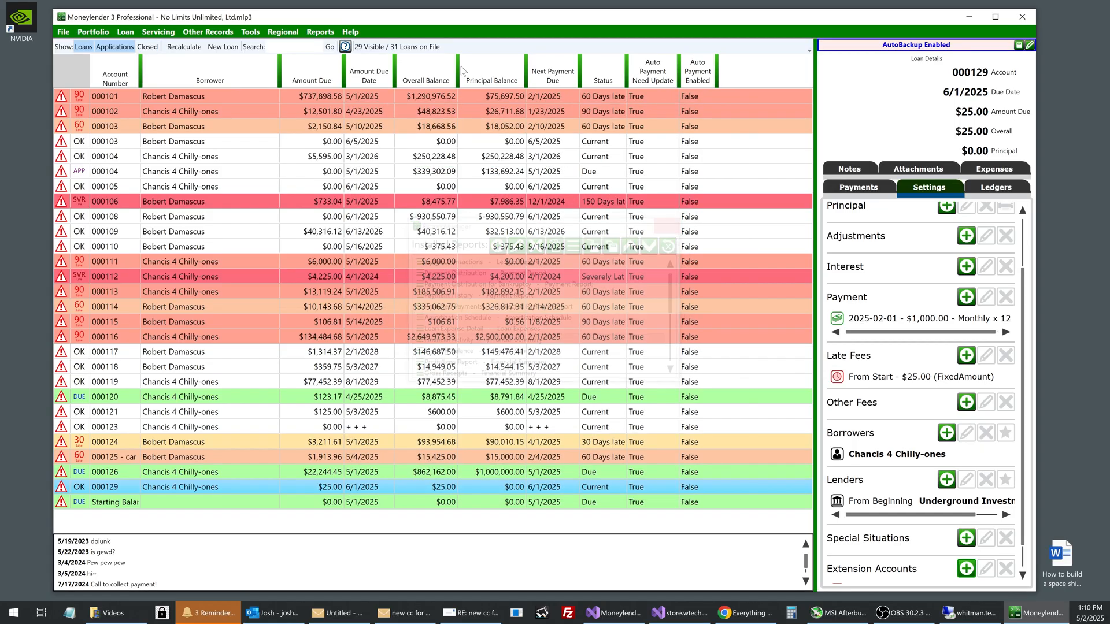
Run the Financial Activity report and examine the Rents Paid column down to its total
{"action": "left_click", "coordinate": [324, 34]}
{"action": "left_click", "coordinate": [374, 139]}
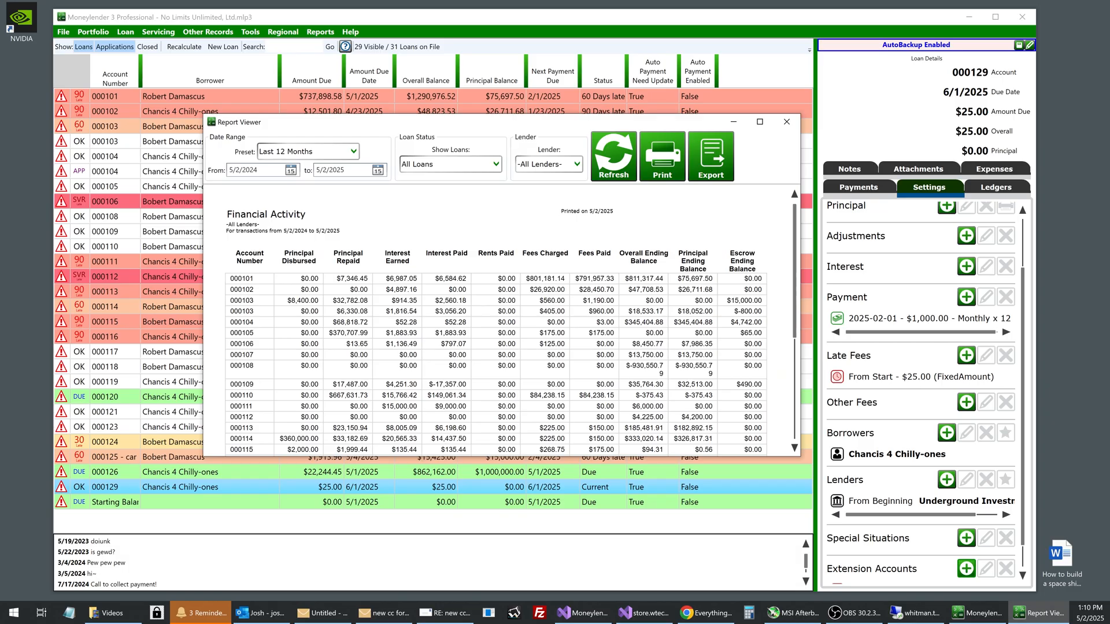
{"action": "left_click_drag", "start_coordinate": [496, 253], "coordinate": [500, 440]}
{"action": "scroll", "coordinate": [498, 401], "scroll_direction": "down", "scroll_amount": 6}
{"action": "scroll", "coordinate": [499, 402], "scroll_direction": "down", "scroll_amount": 1}
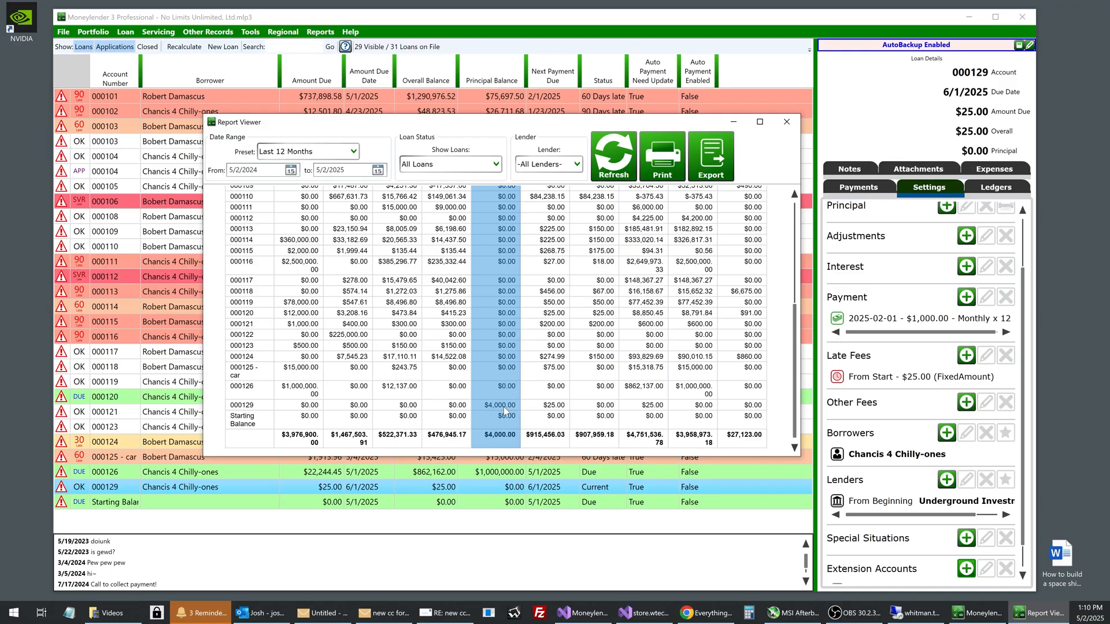
{"action": "left_click", "coordinate": [507, 437]}
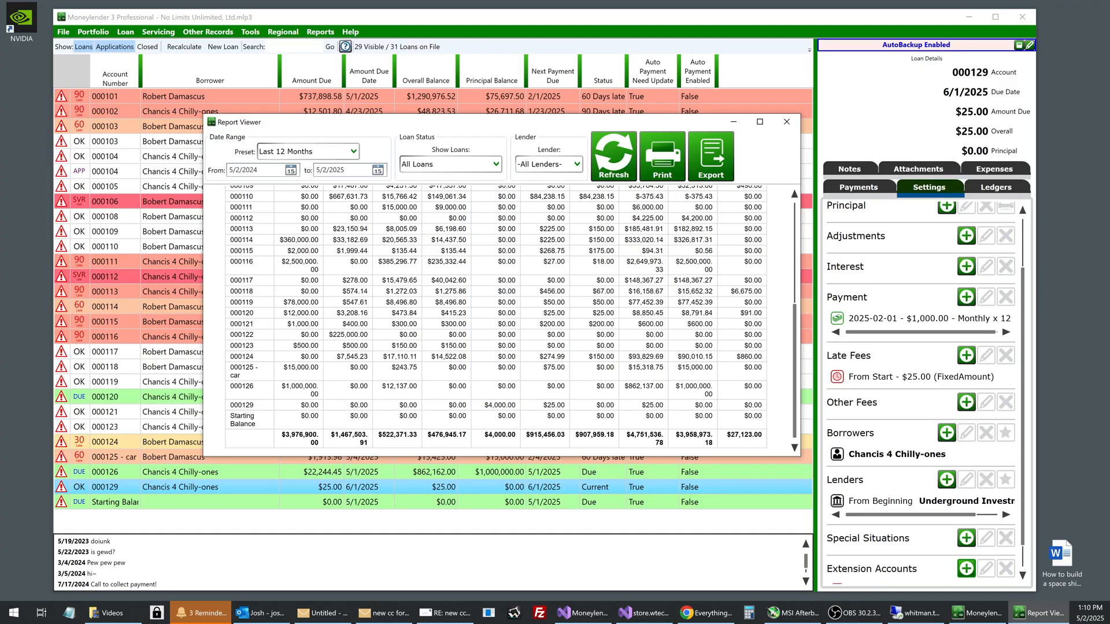
{"action": "scroll", "coordinate": [514, 249], "scroll_direction": "up", "scroll_amount": 10}
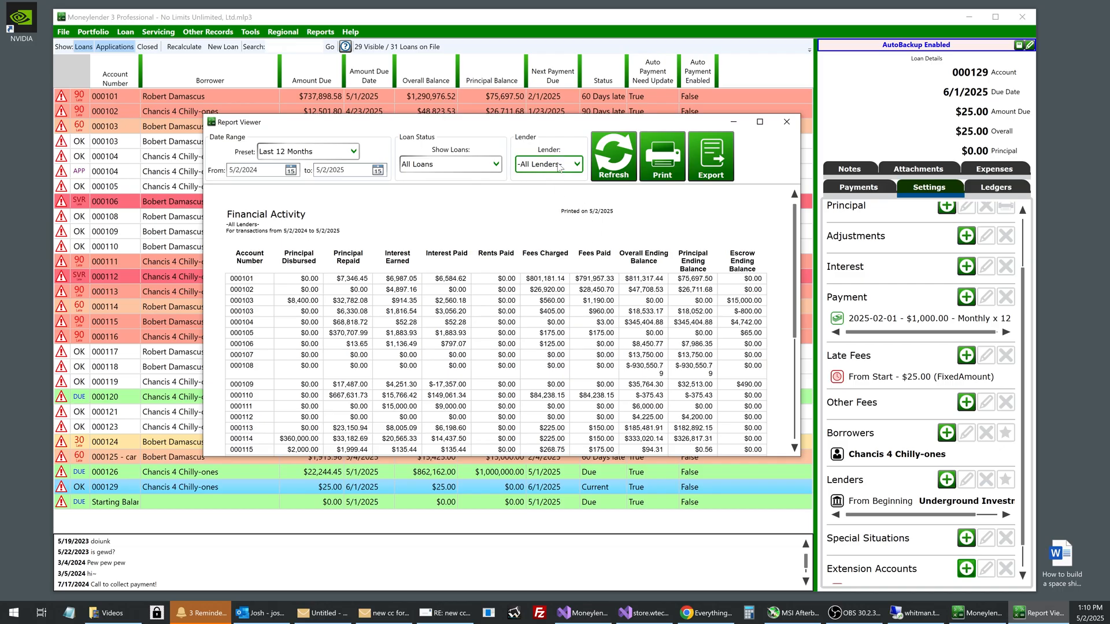
Check the report's lender filter choices, examine the Principal Repaid column, and close the report
{"action": "left_click", "coordinate": [561, 165]}
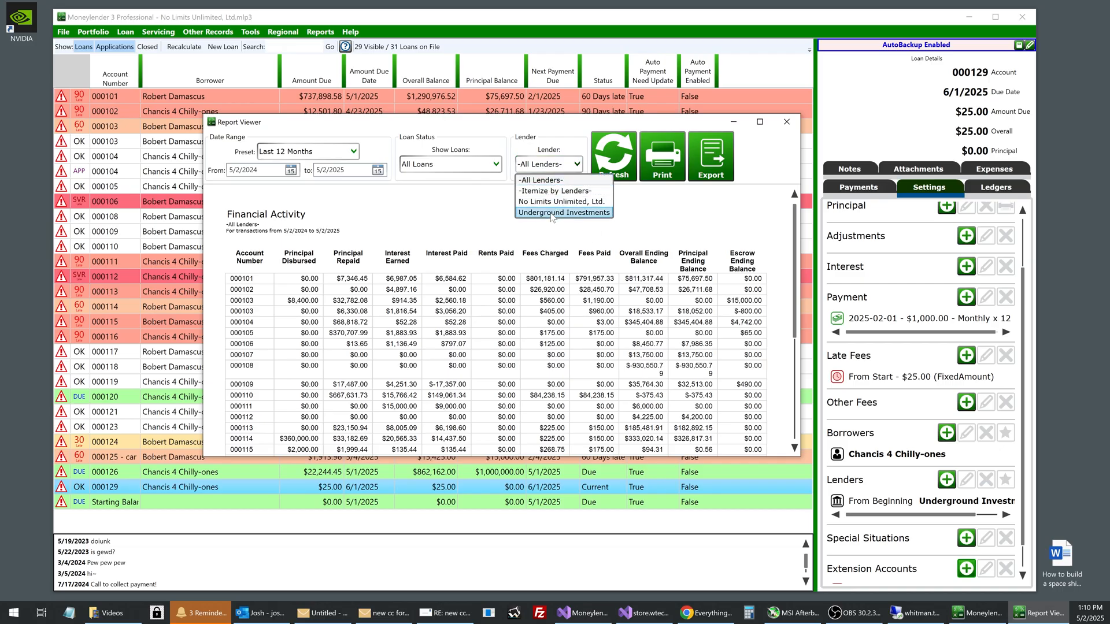
{"action": "left_click", "coordinate": [567, 234]}
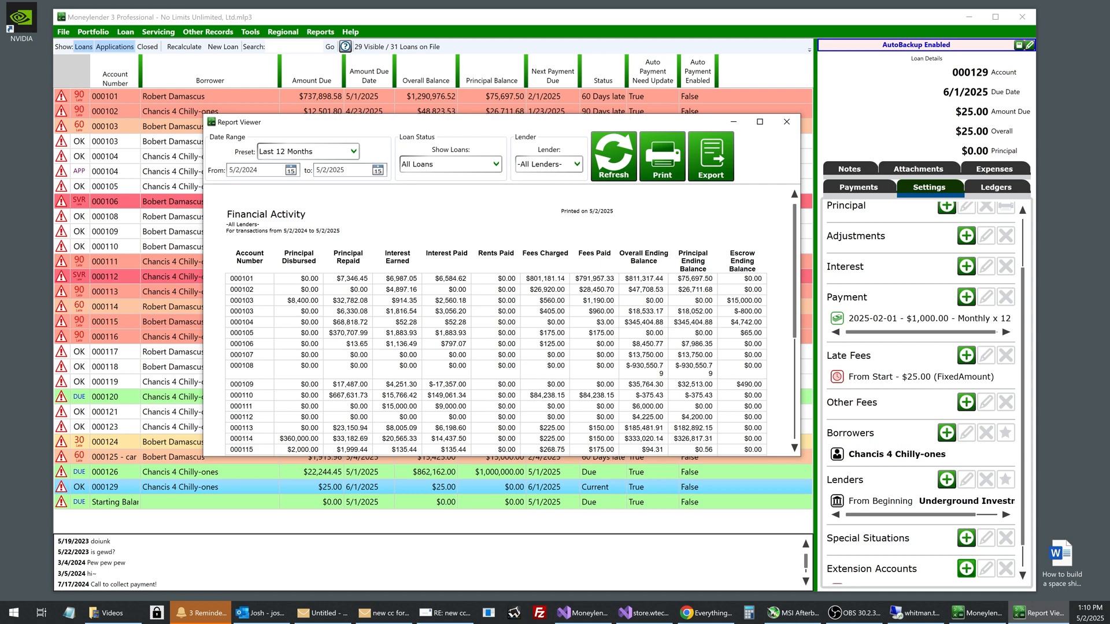
{"action": "scroll", "coordinate": [509, 321], "scroll_direction": "down", "scroll_amount": 6}
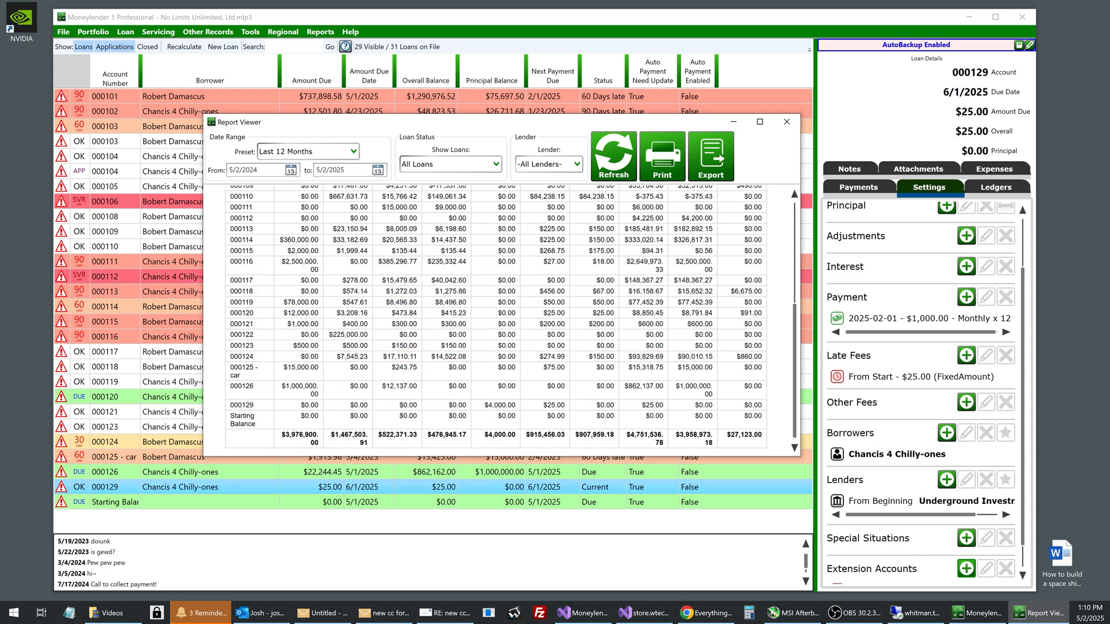
{"action": "left_click_drag", "start_coordinate": [348, 439], "coordinate": [348, 237]}
{"action": "scroll", "coordinate": [348, 393], "scroll_direction": "up", "scroll_amount": 5}
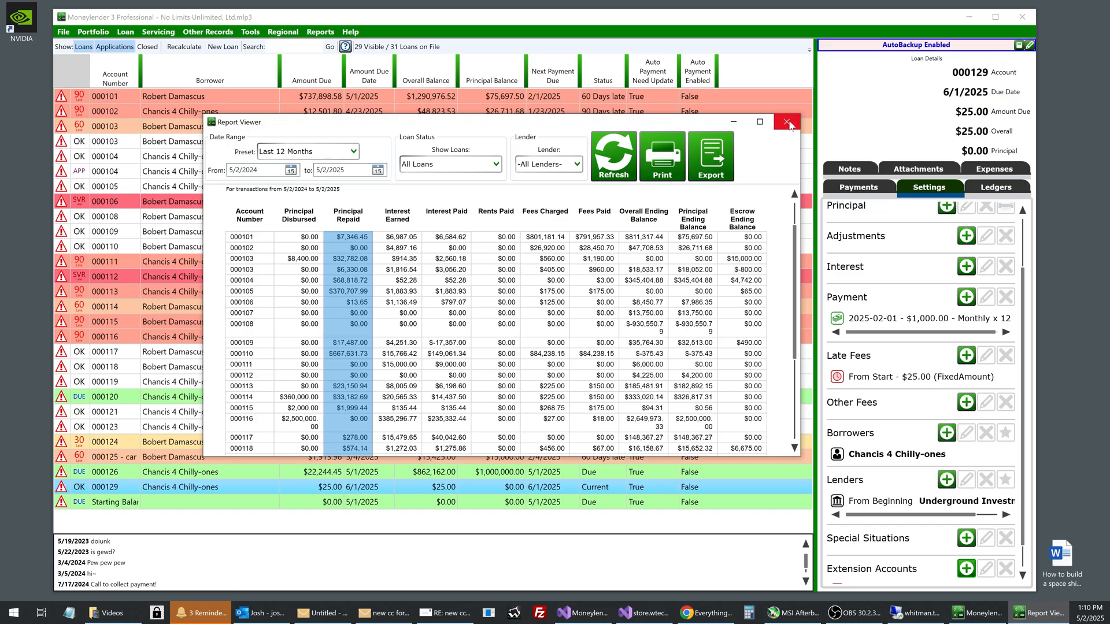
{"action": "left_click", "coordinate": [787, 123]}
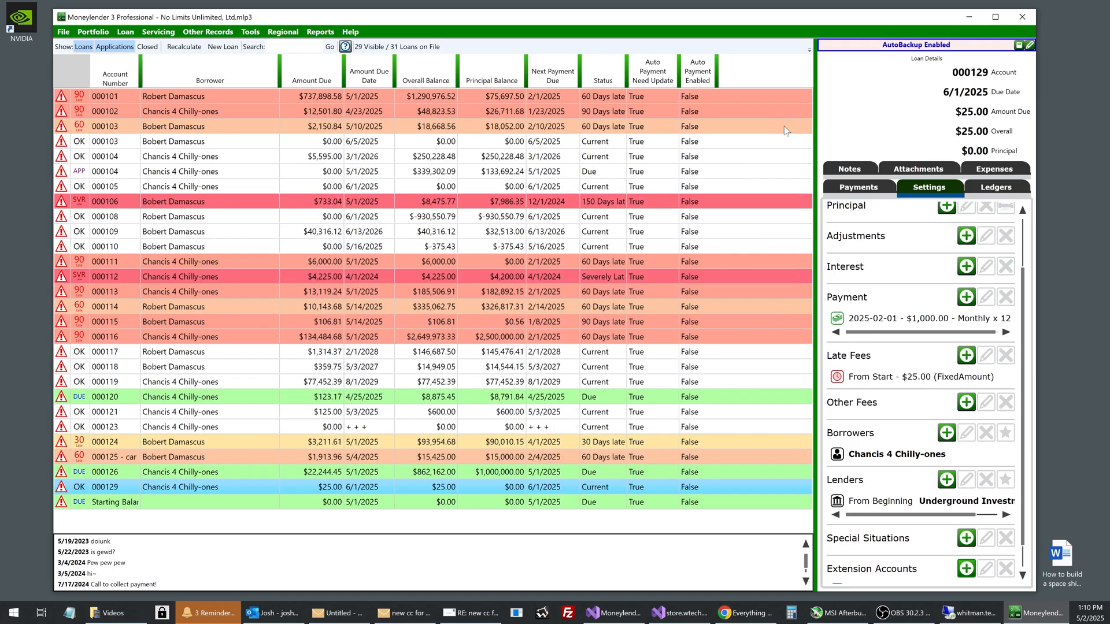
Review the selected loan's payment and extension account settings and the list of available reports
{"action": "scroll", "coordinate": [917, 391], "scroll_direction": "up", "scroll_amount": 3}
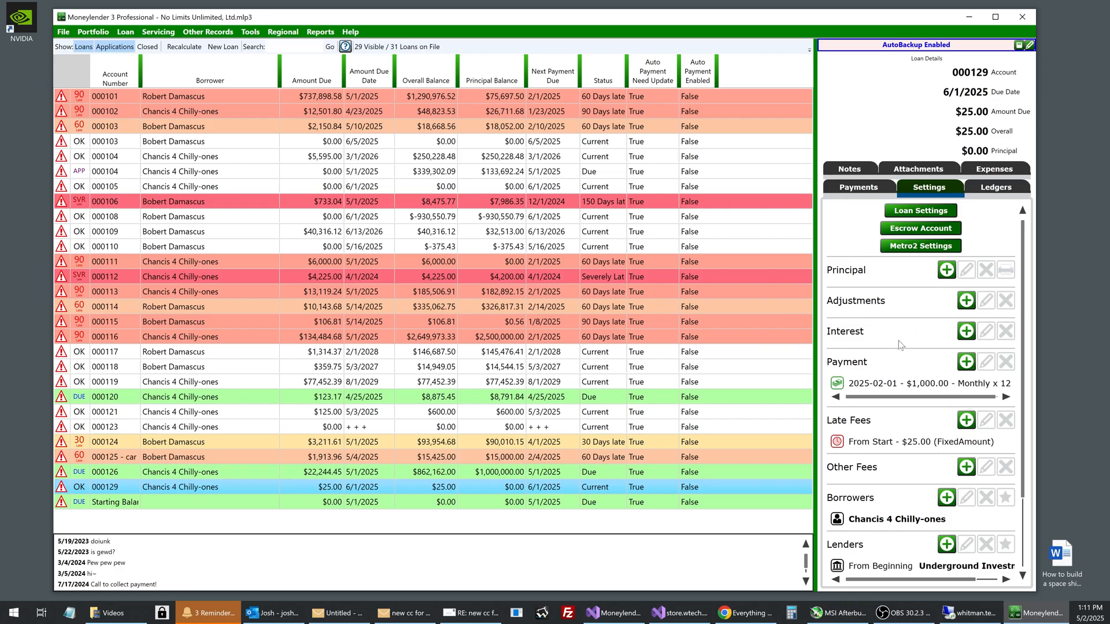
{"action": "scroll", "coordinate": [919, 342], "scroll_direction": "down", "scroll_amount": 2}
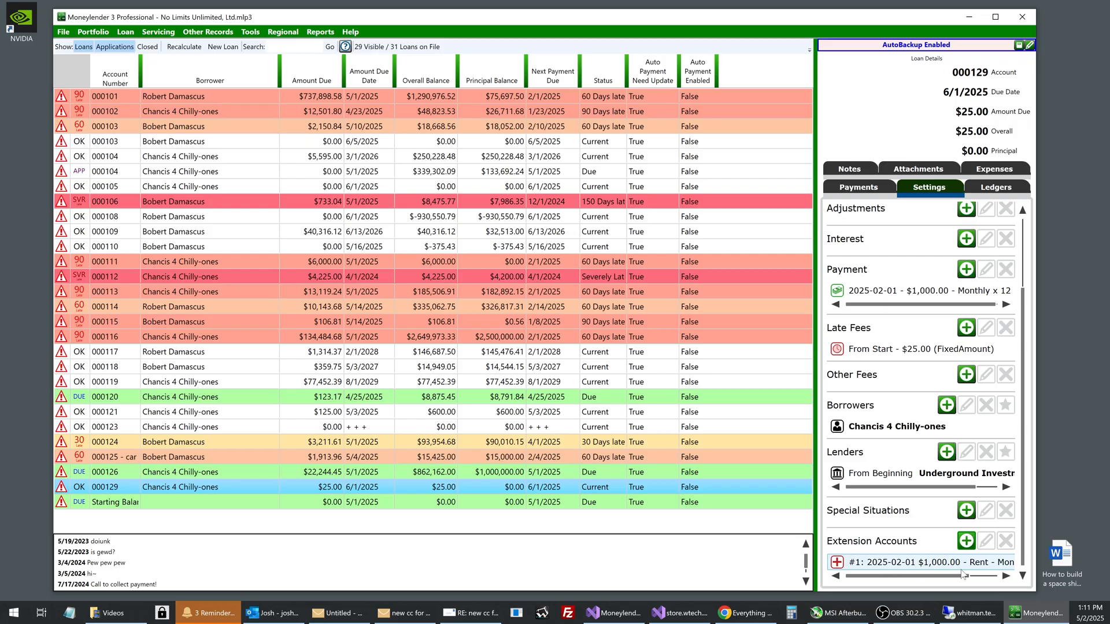
{"action": "left_click", "coordinate": [318, 32]}
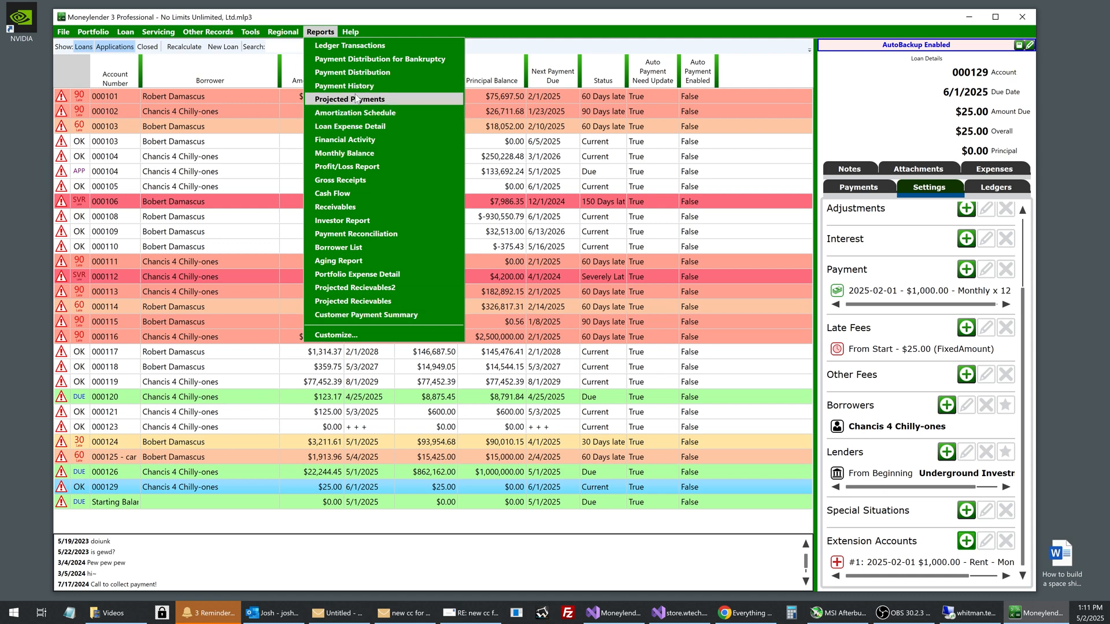
{"action": "left_click", "coordinate": [670, 21]}
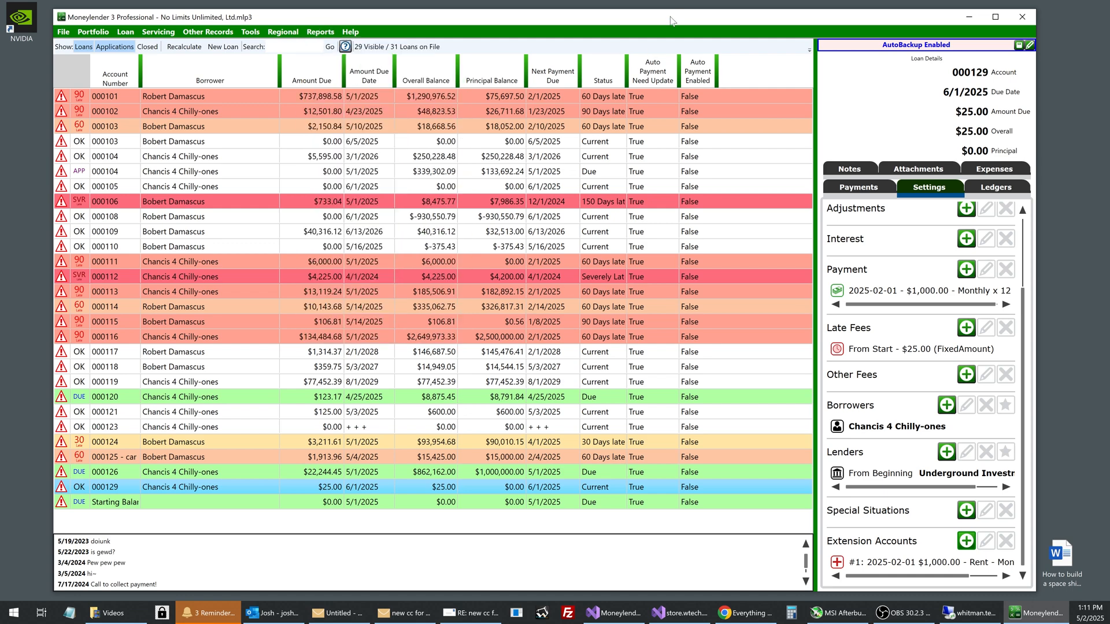